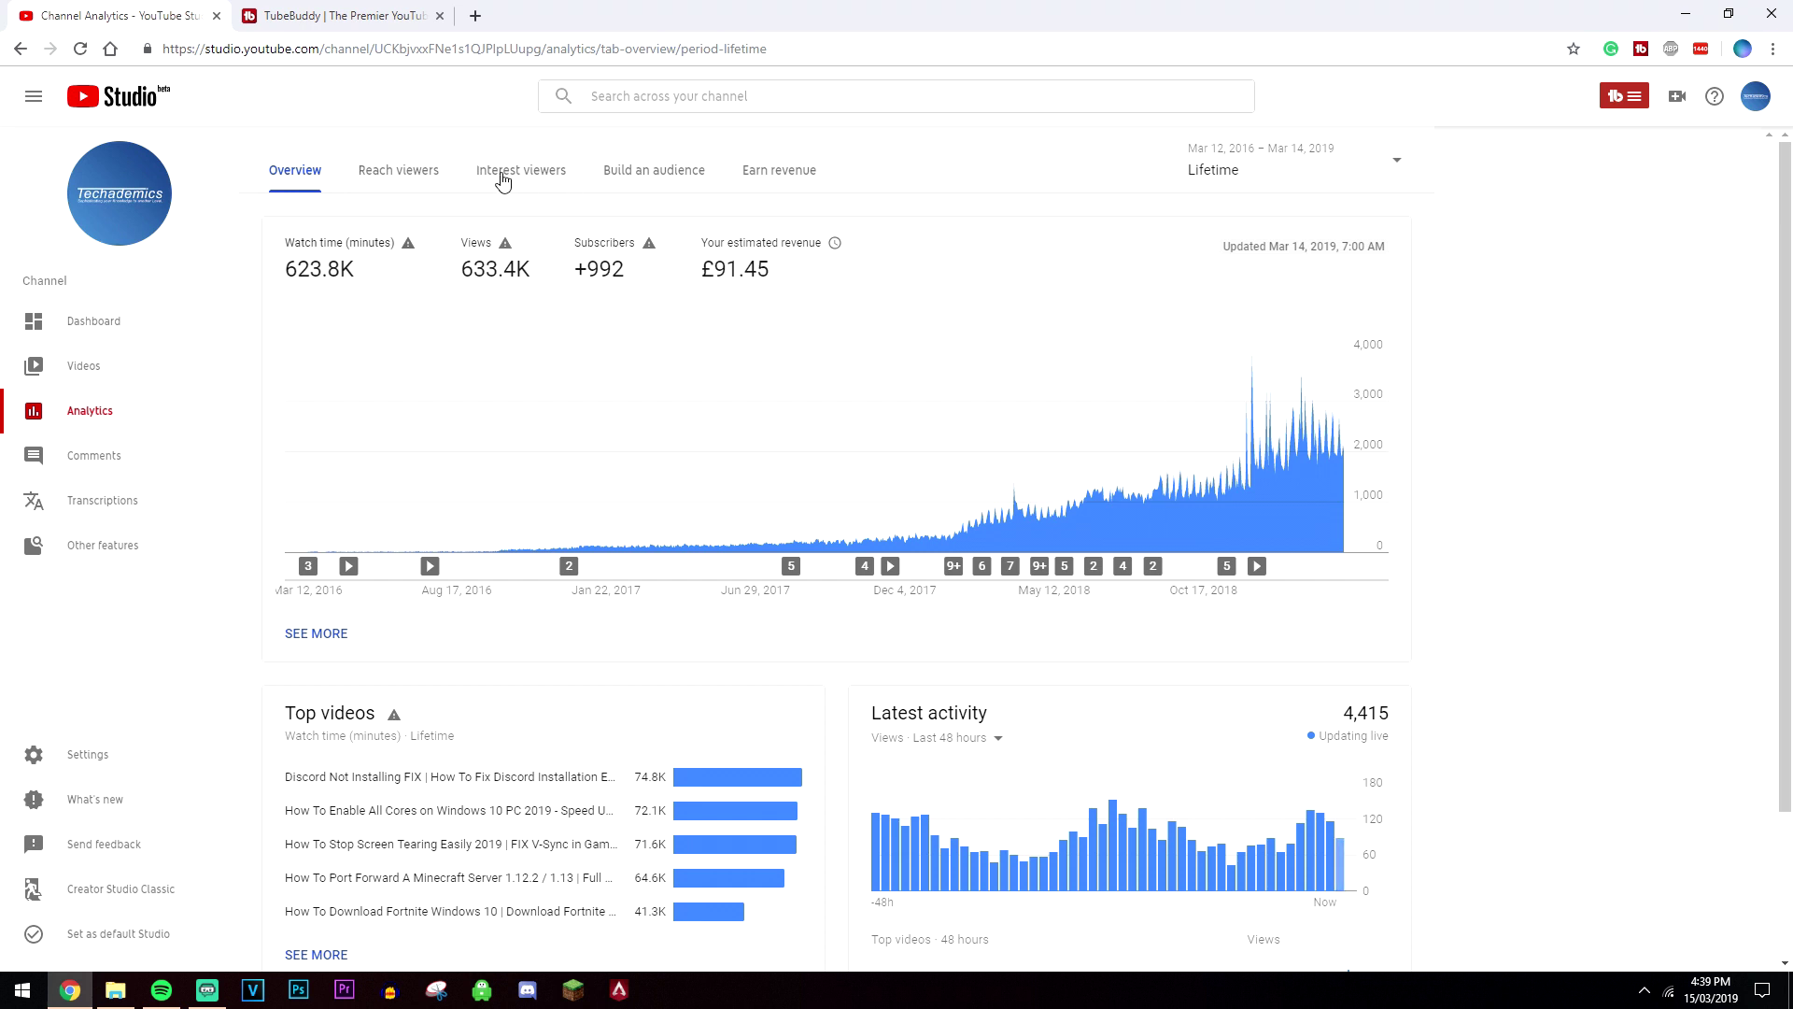
Step: Check the TubeBuddy install confirmation, return to channel analytics, and launch Keyword Explorer from TubeBuddy's tools
key(ctrl+Tab)
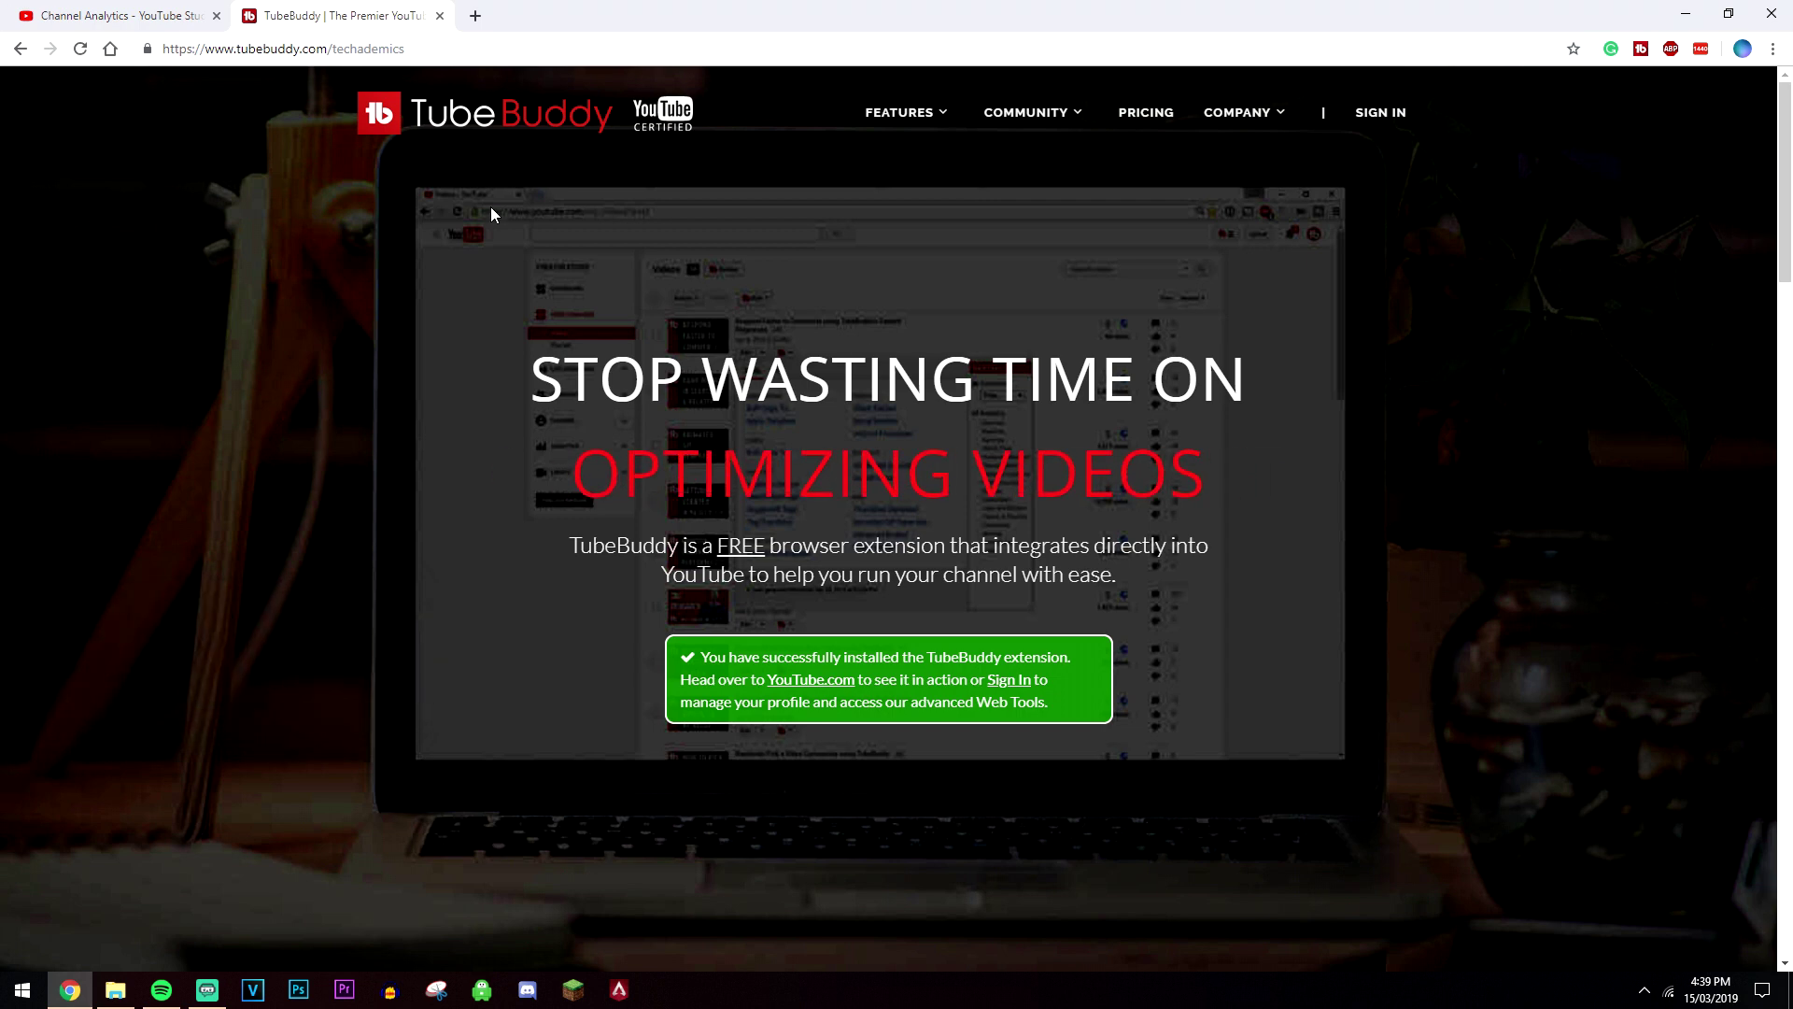
click(121, 16)
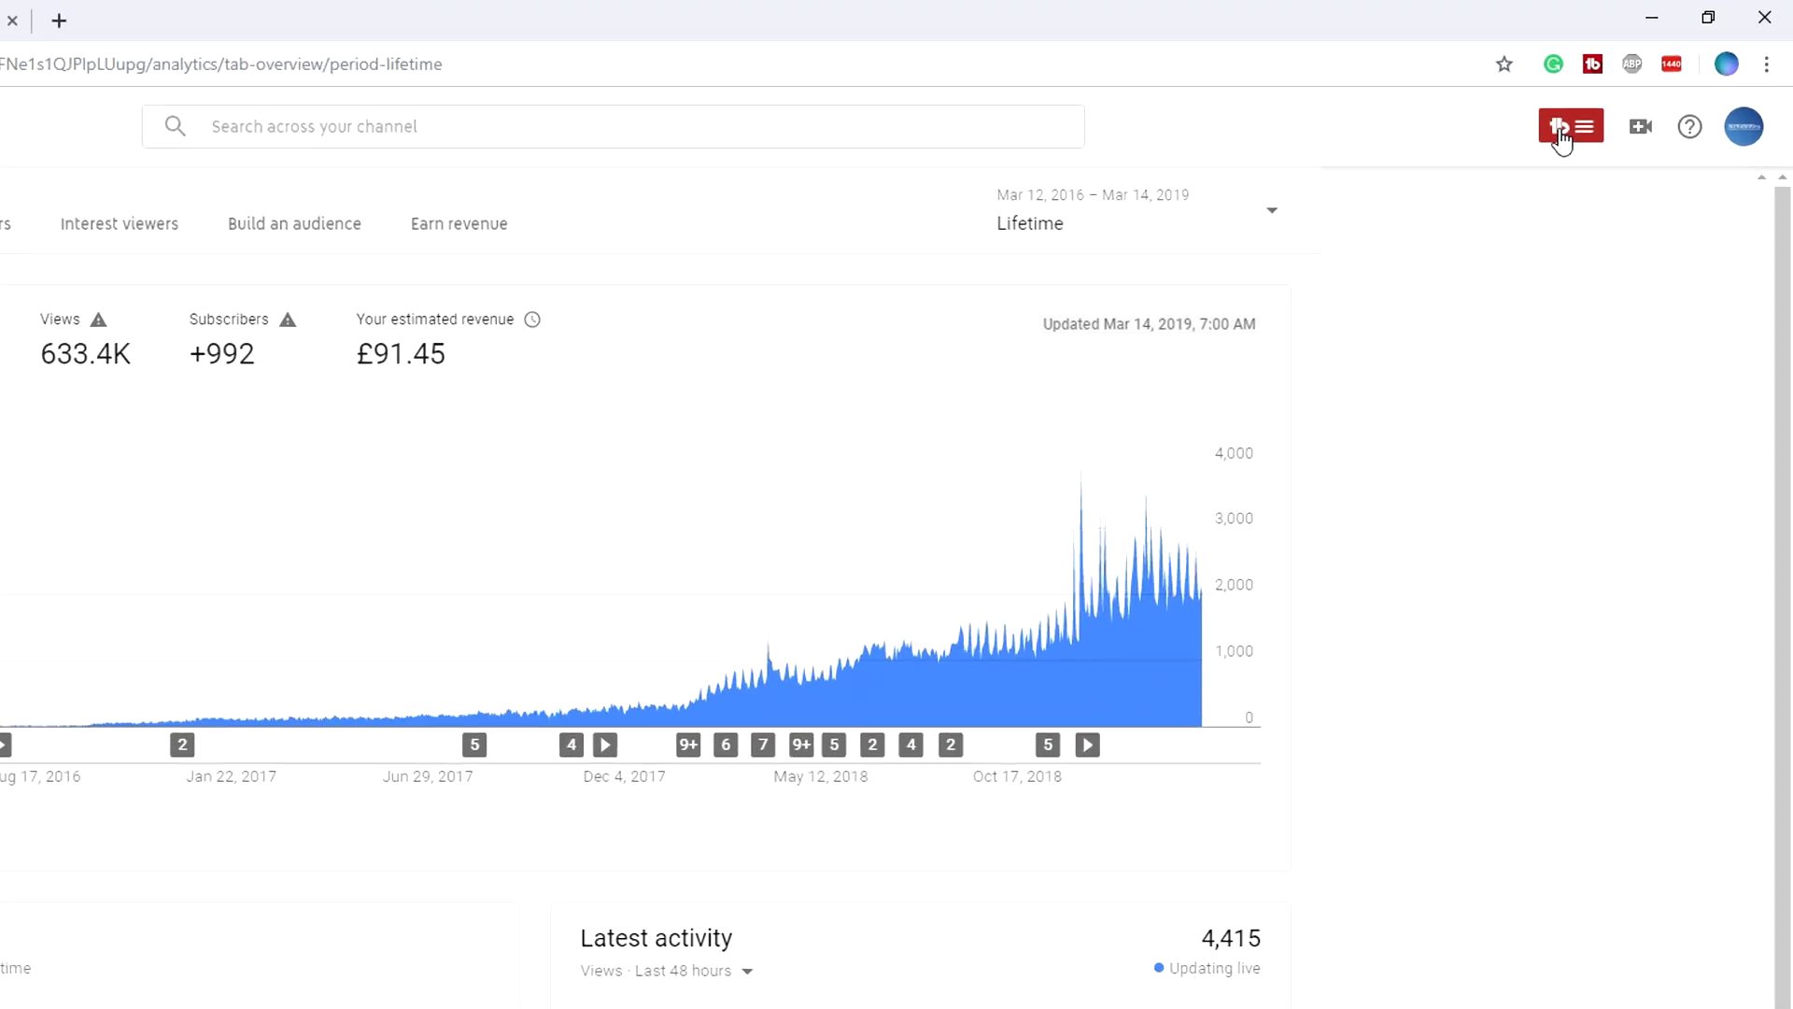
click(1561, 133)
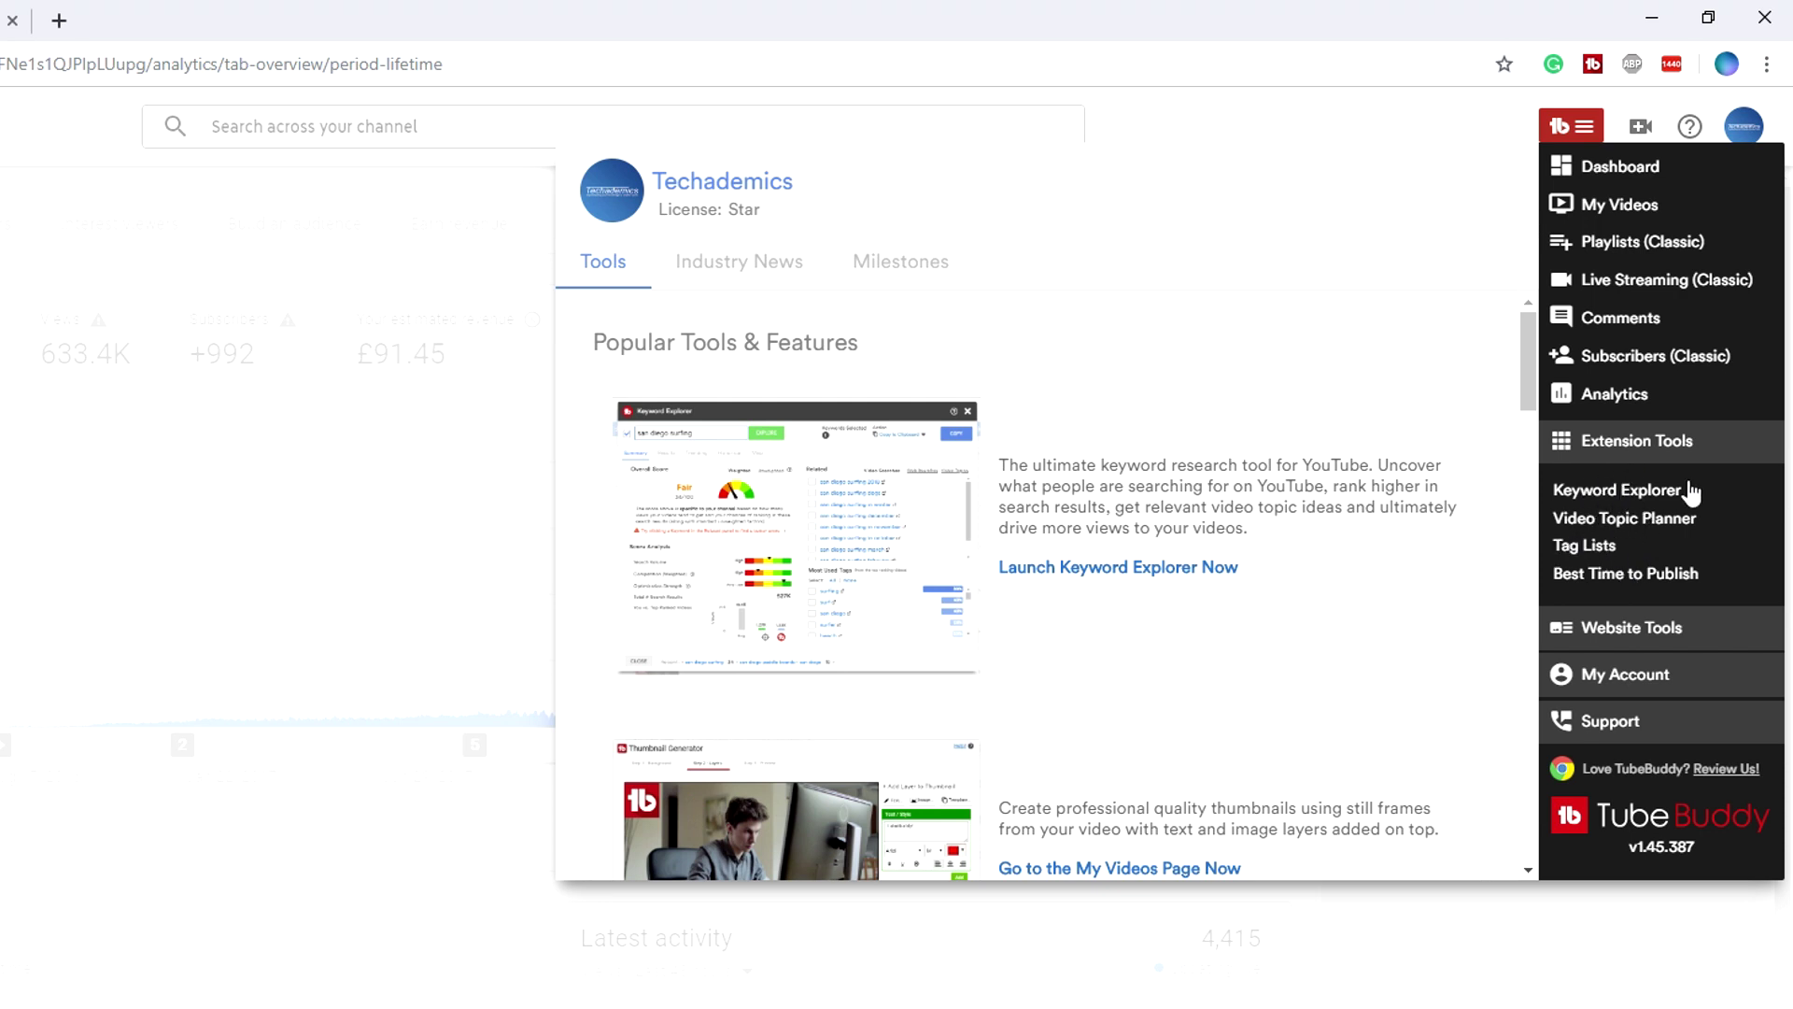
click(1667, 495)
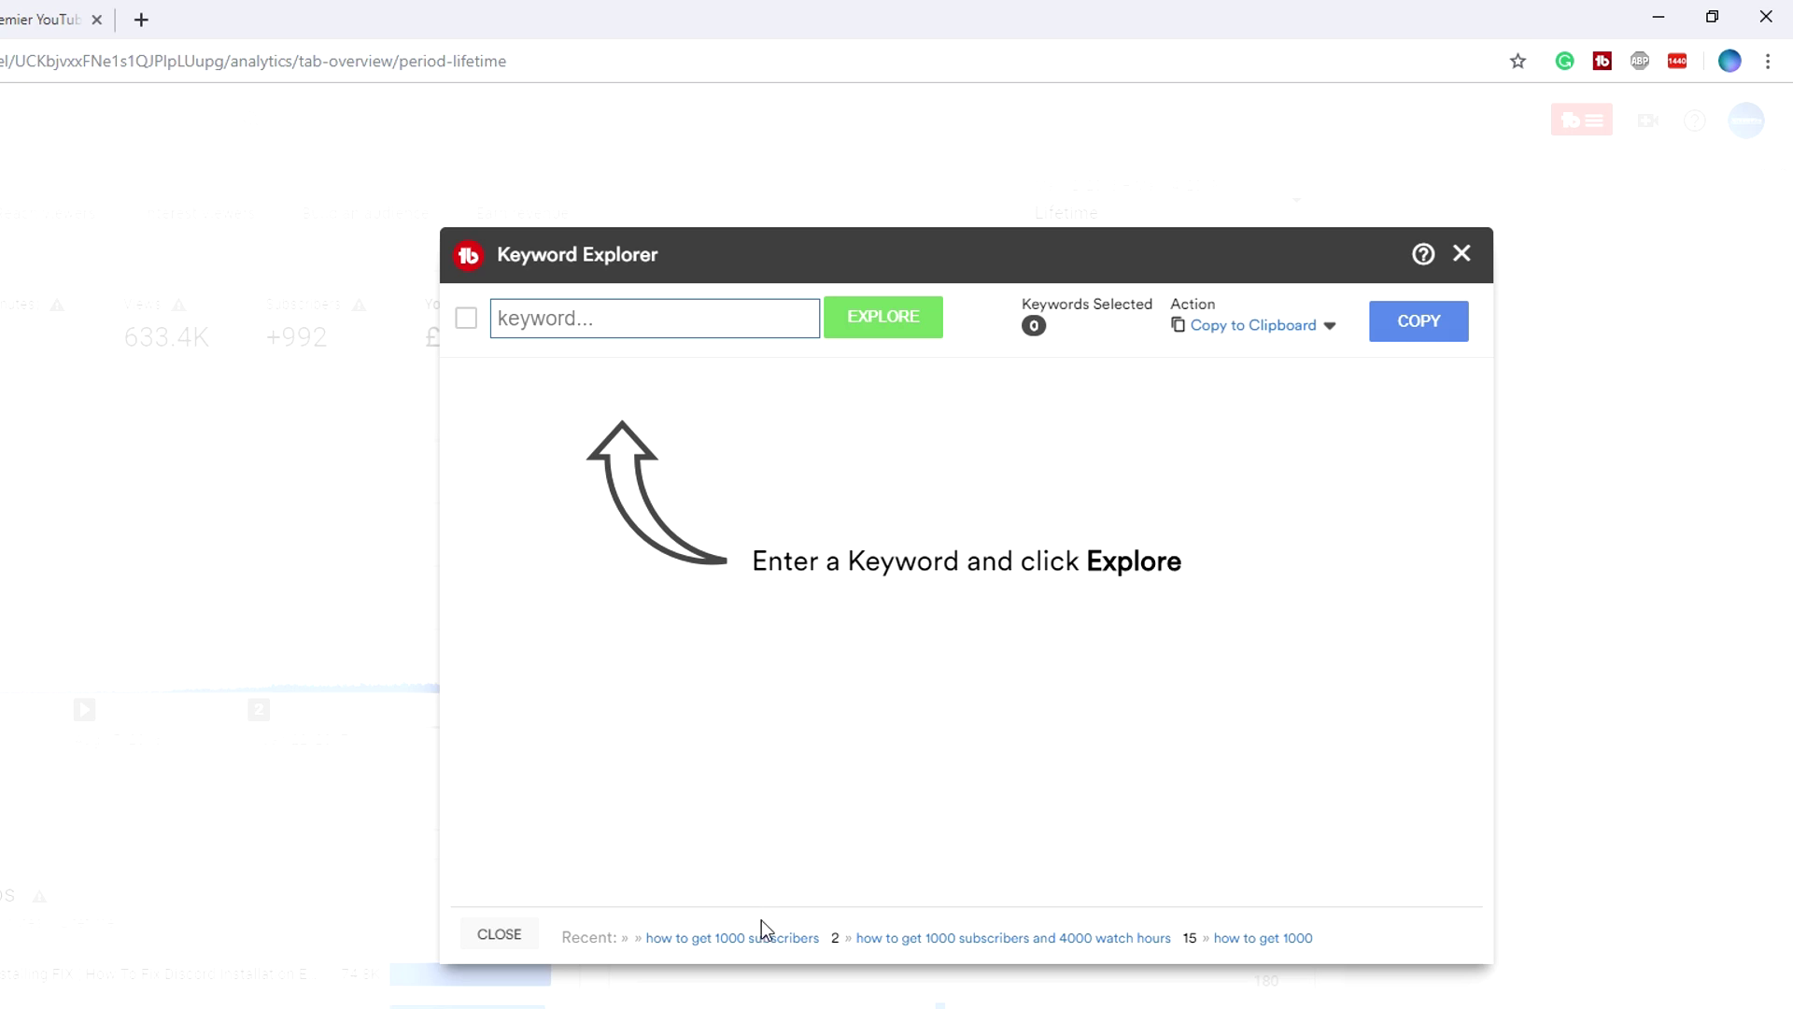
Step: Rerun 'how to get 1000 subscribers', browse its ranking videos, and return to its Poor 2/100 summary
click(703, 946)
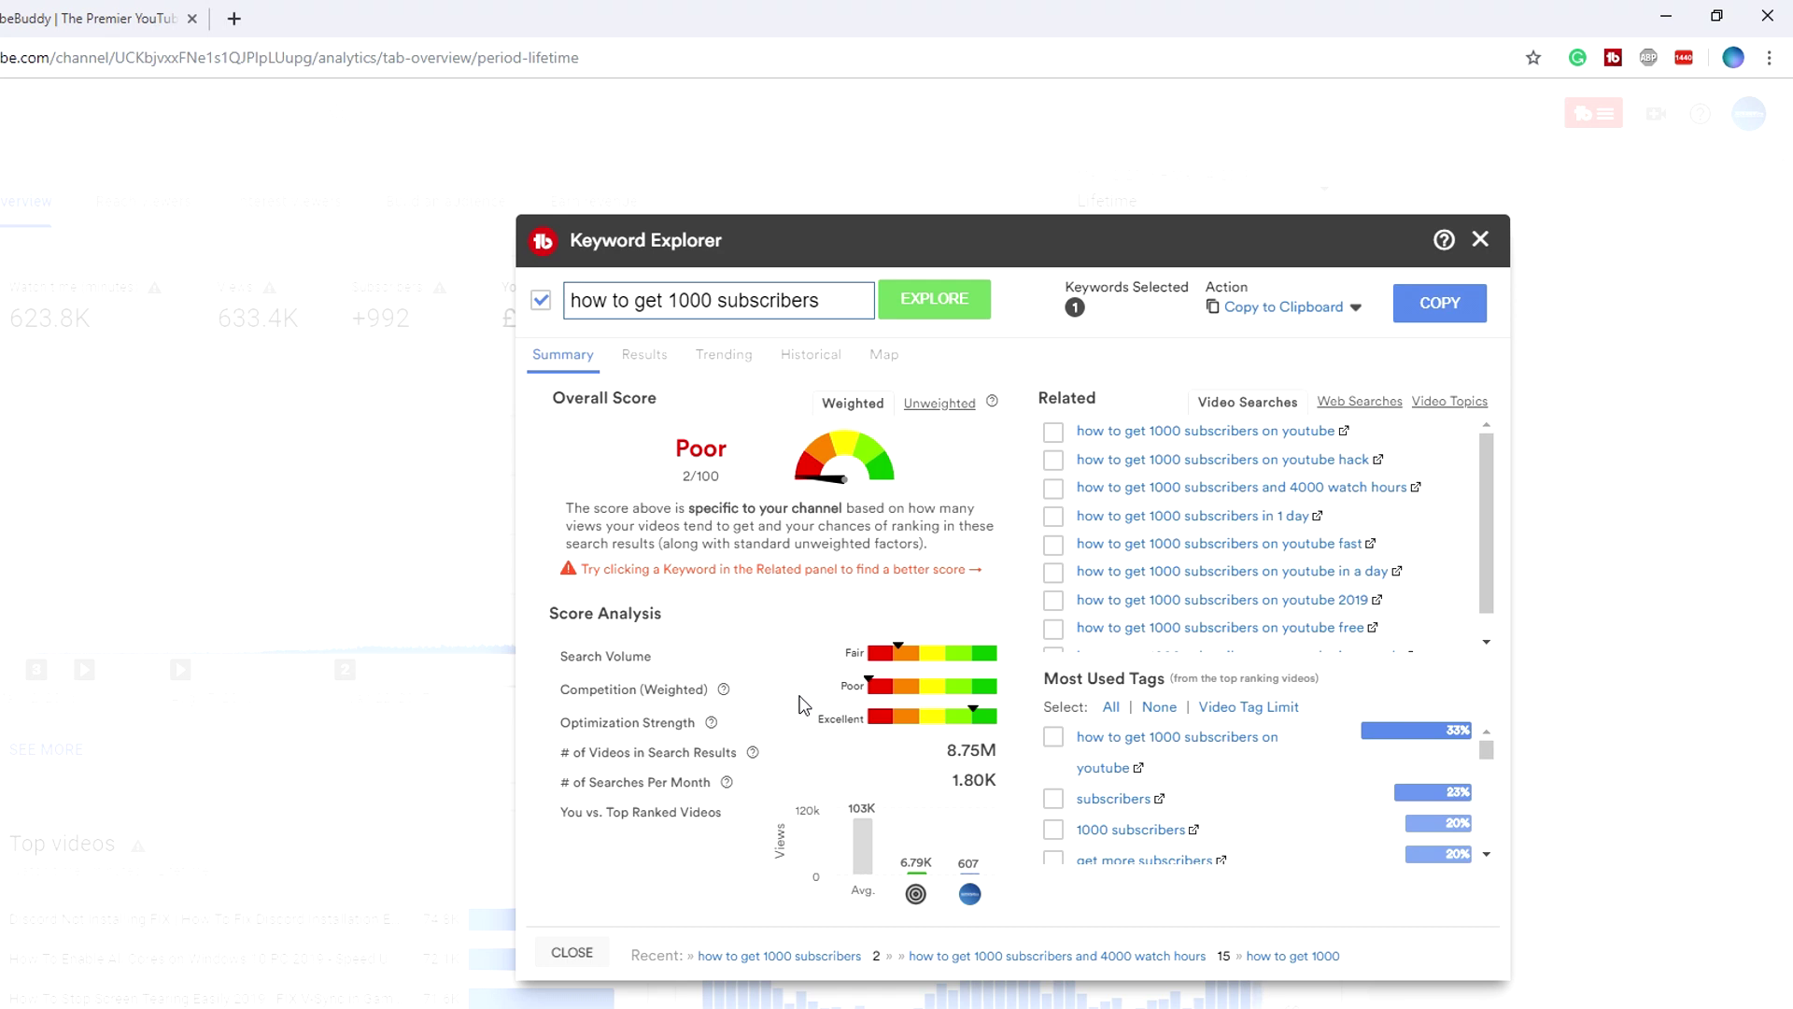
click(647, 364)
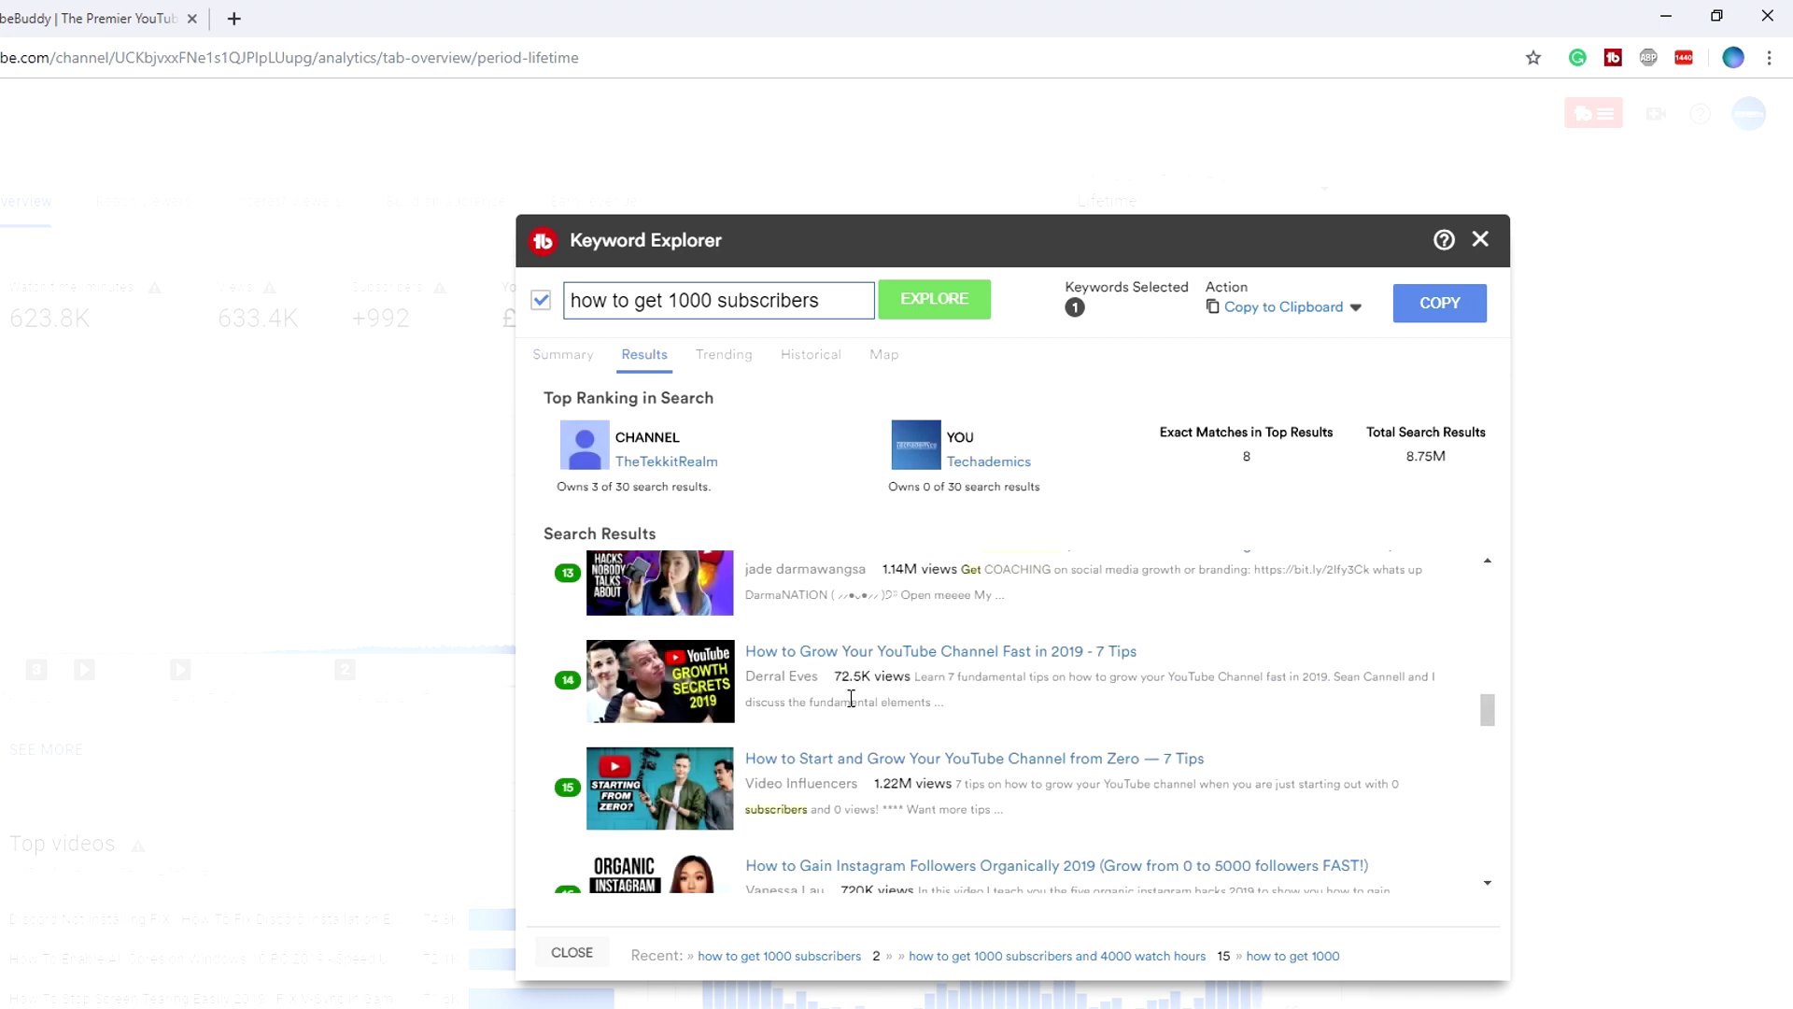
scroll(1028, 733, down, 1)
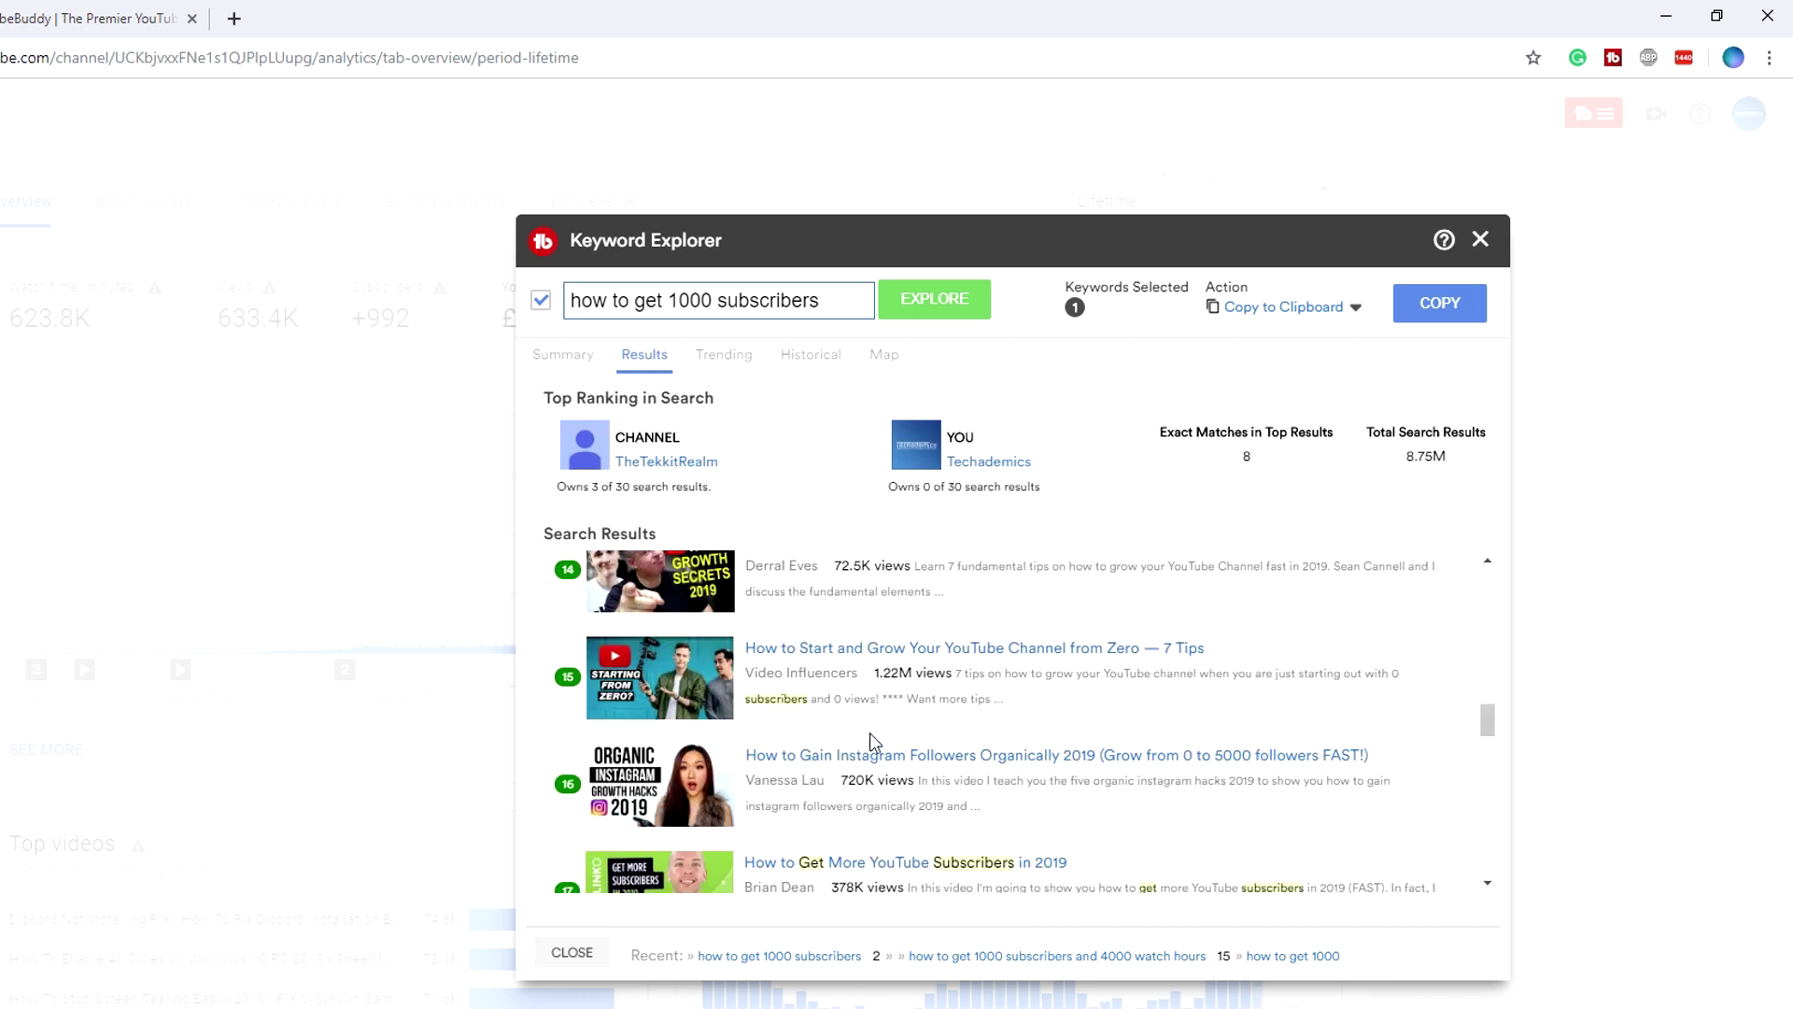
scroll(925, 738, down, 1)
scroll(902, 780, down, 2)
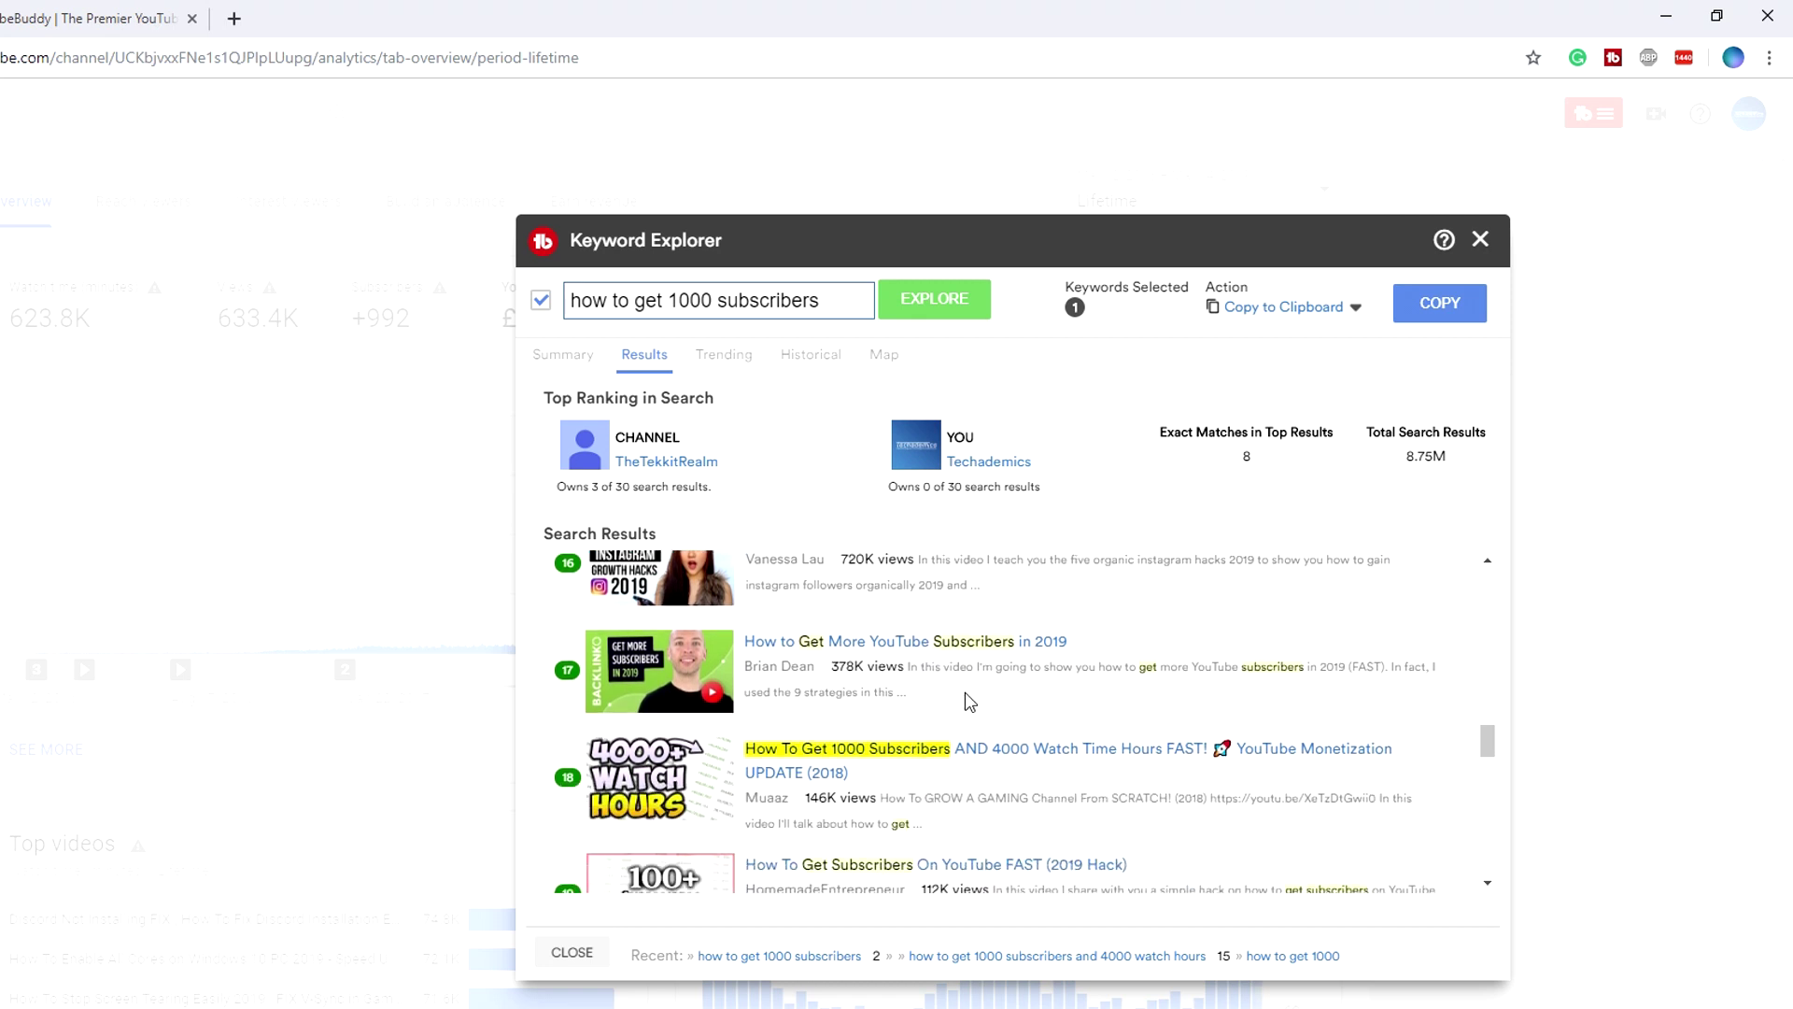
scroll(952, 740, down, 5)
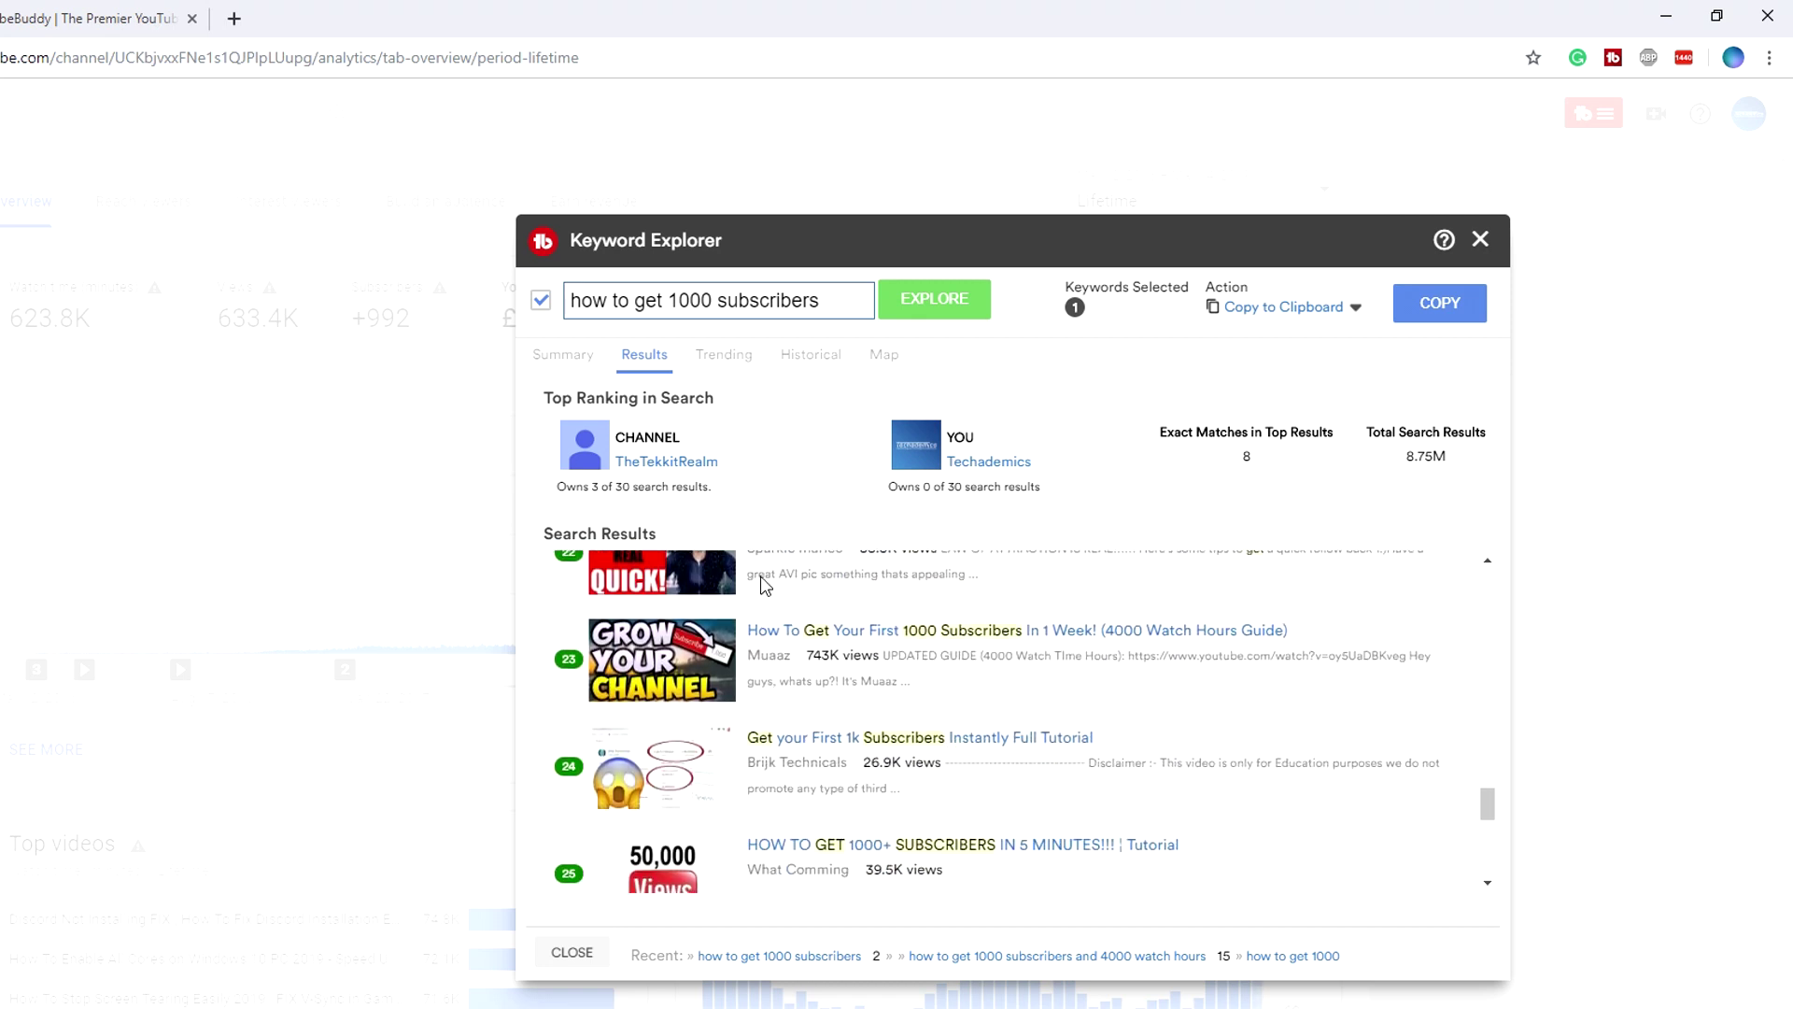
click(560, 362)
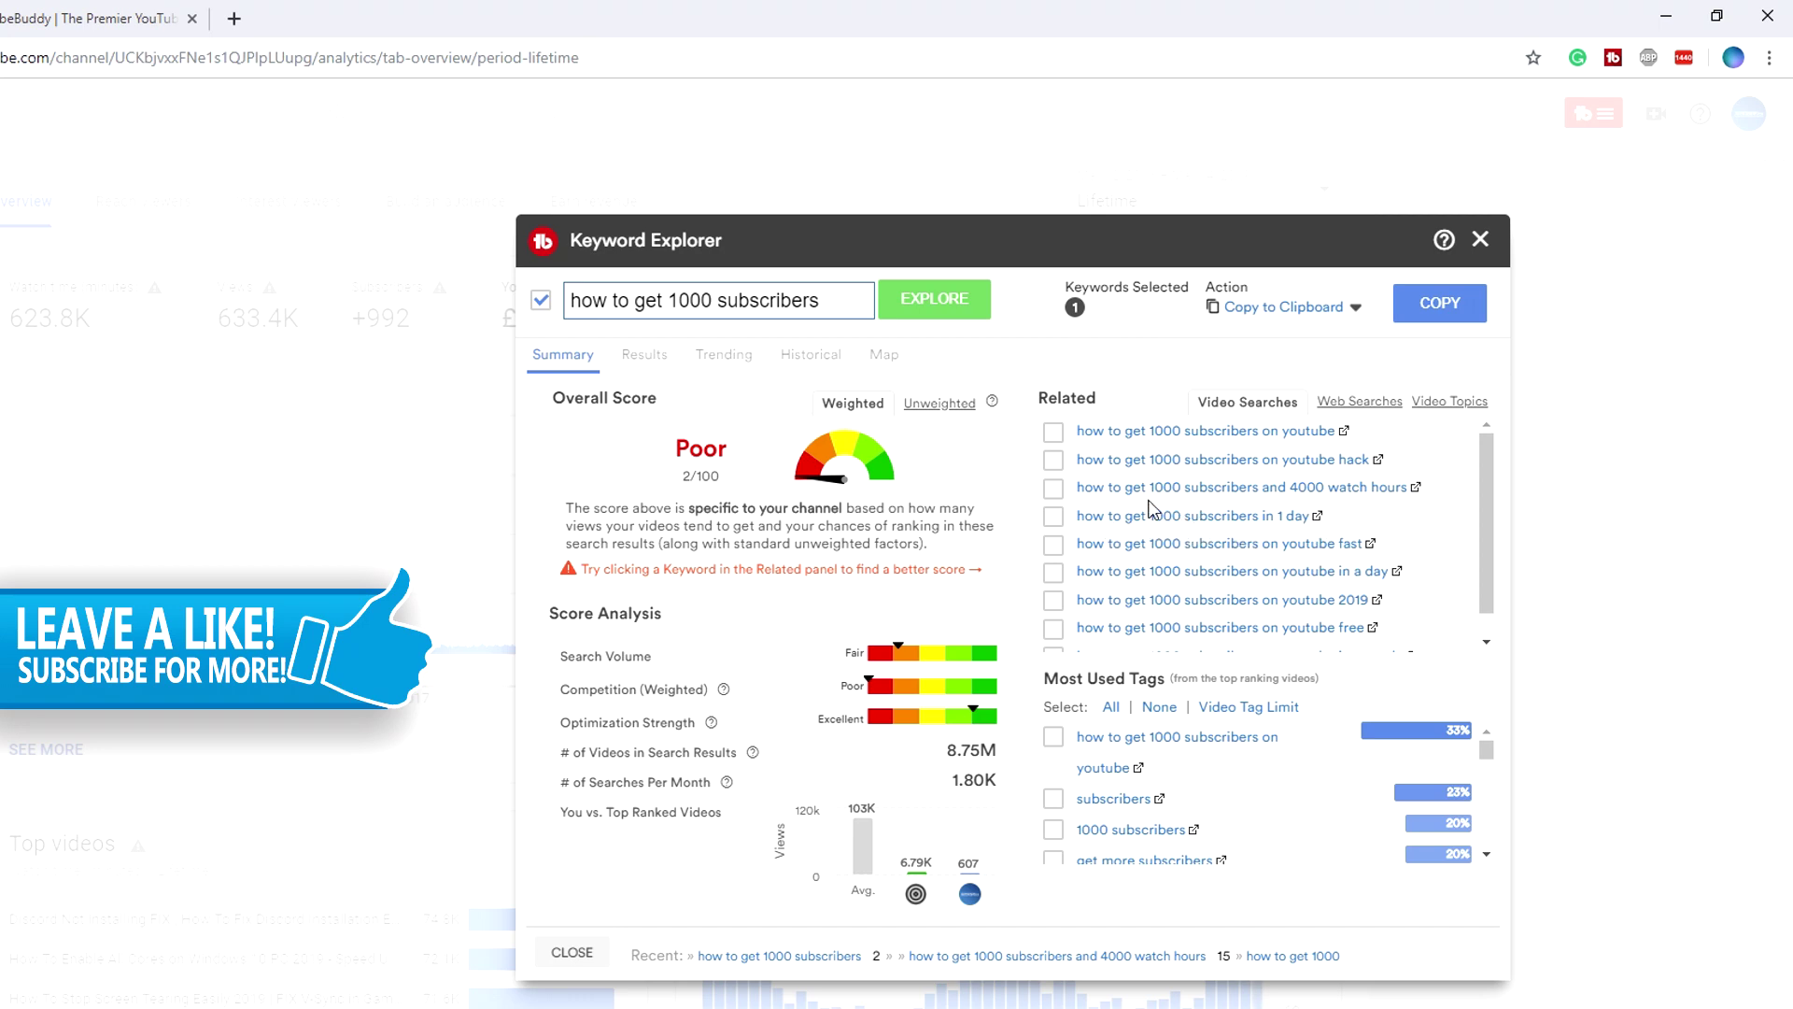
Step: Drill into the one-day 4000-watch-hours keyword variant, review its results, copy it, and view web searches
click(1191, 489)
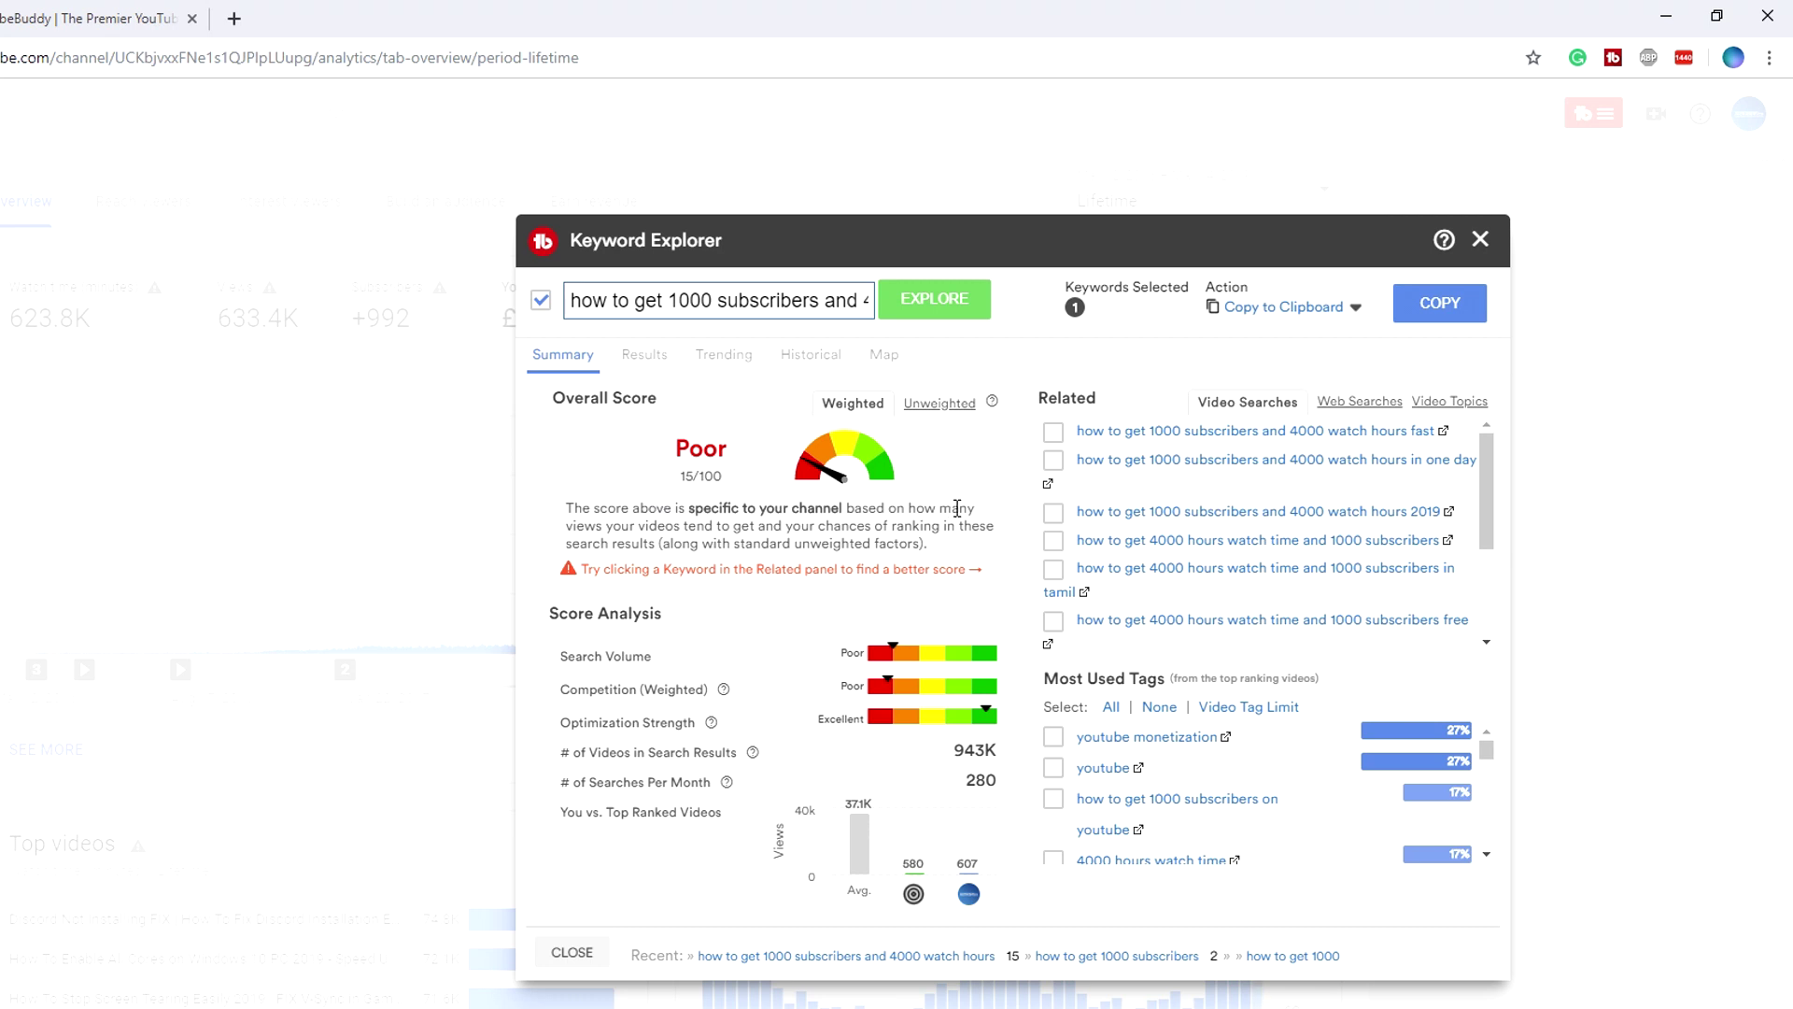
click(1255, 460)
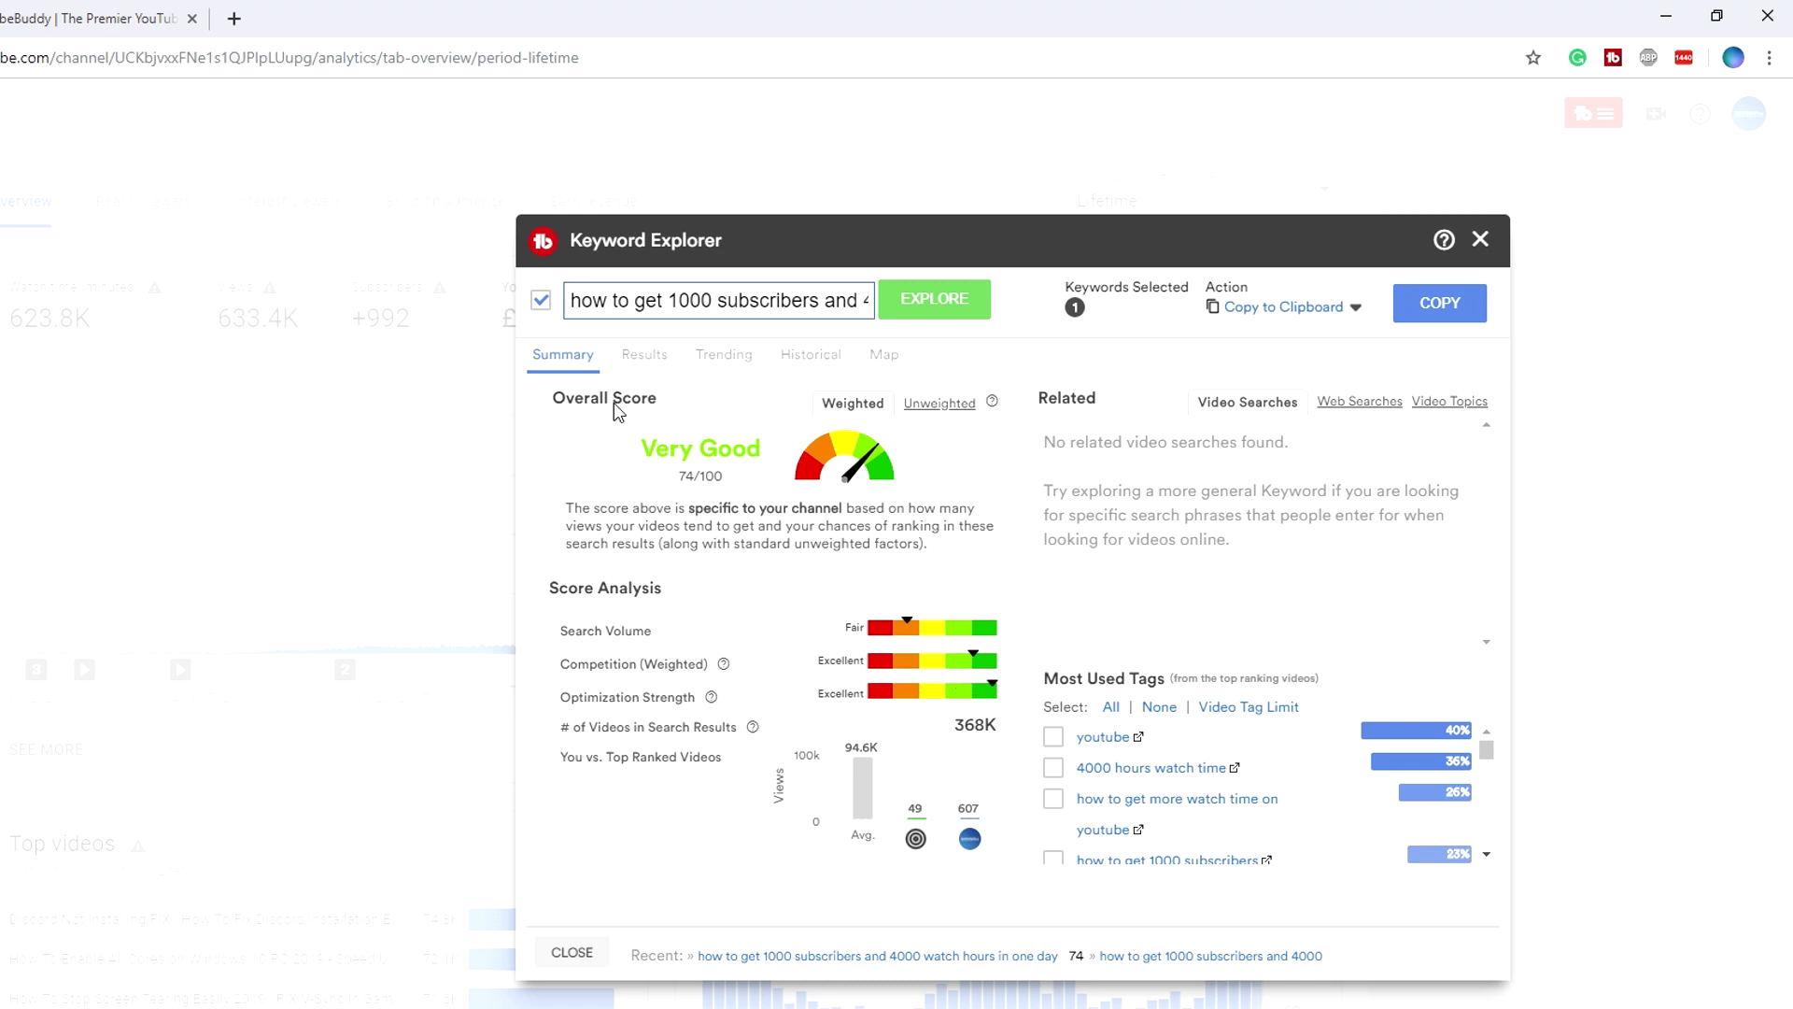
click(631, 363)
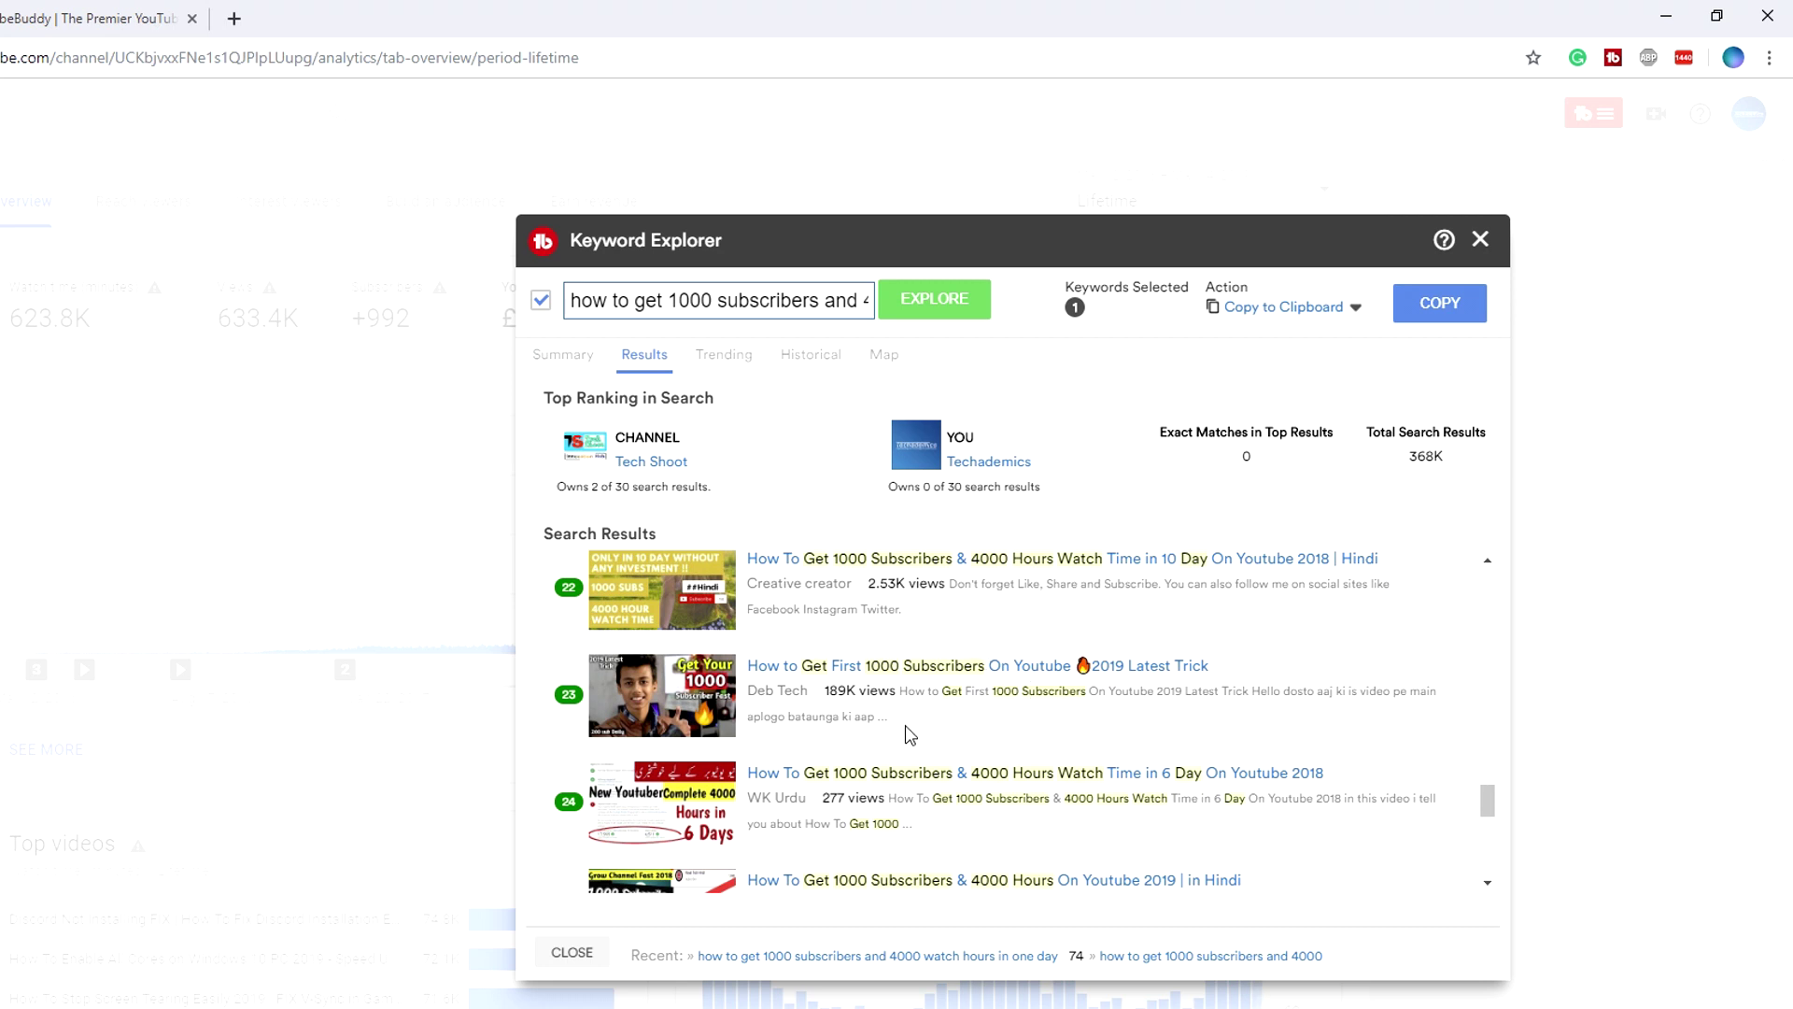
scroll(797, 719, down, 2)
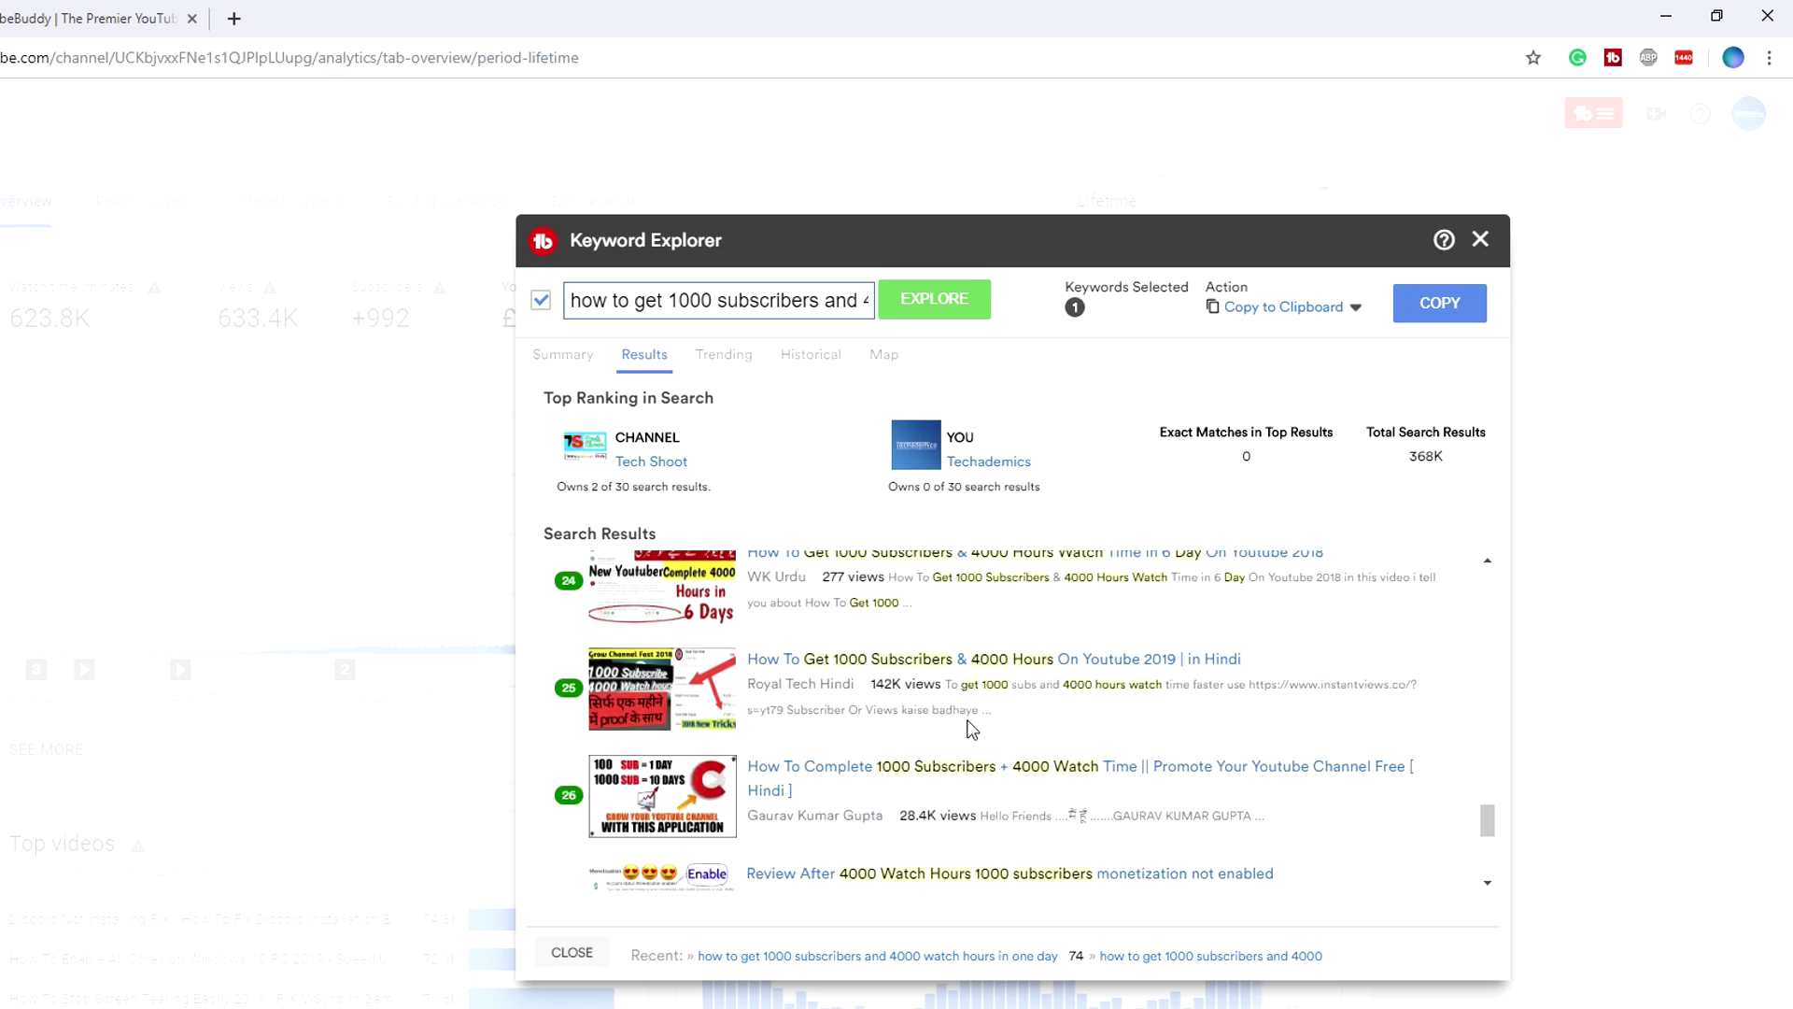
scroll(971, 729, down, 2)
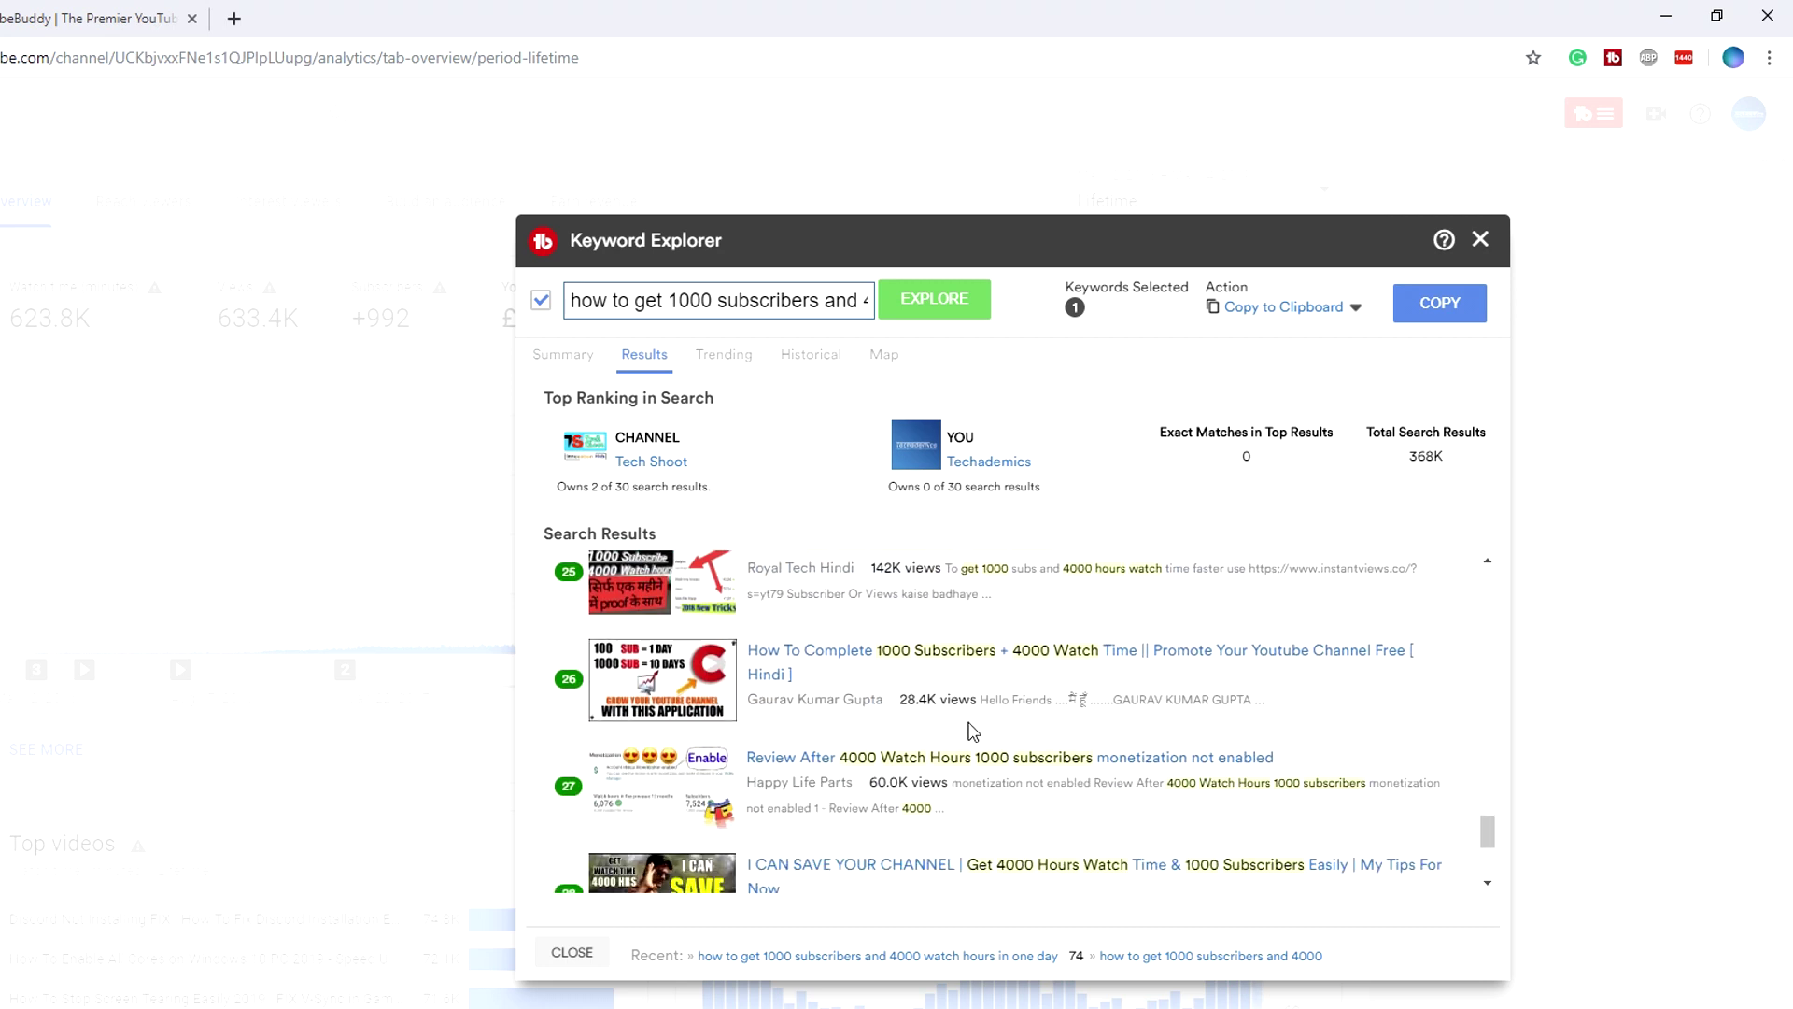
click(563, 356)
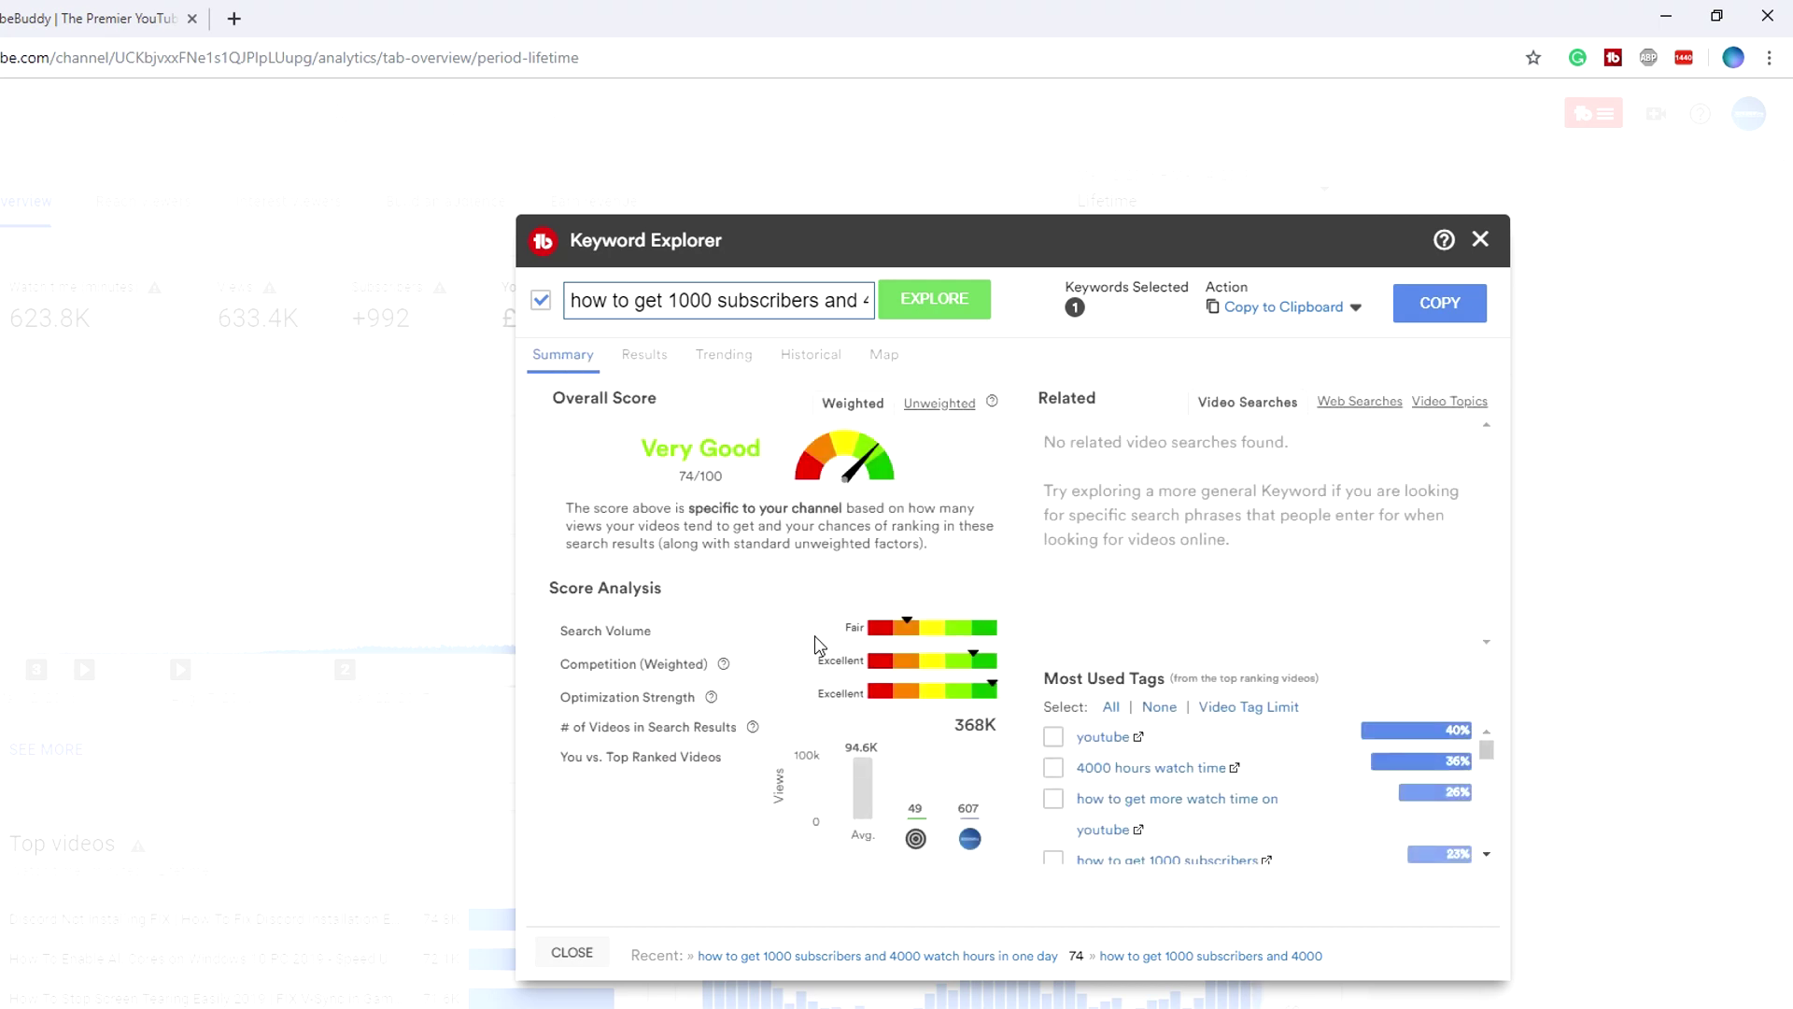
click(1438, 304)
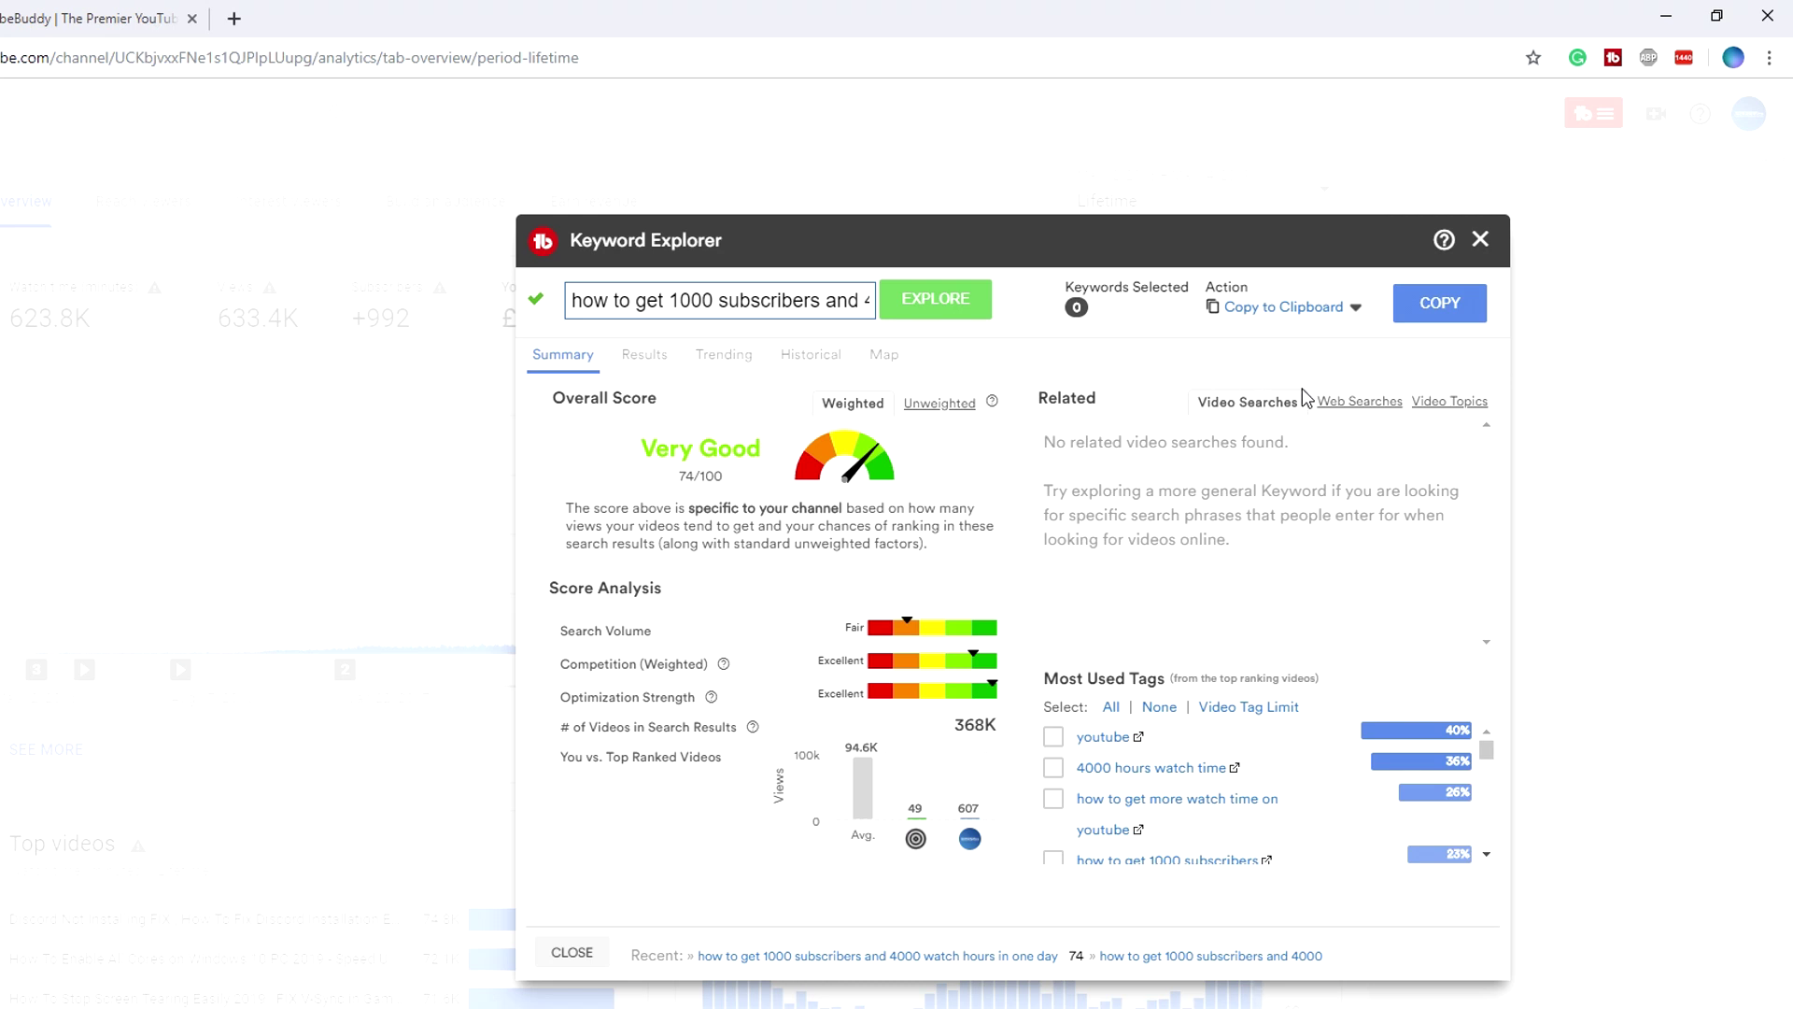
click(1328, 408)
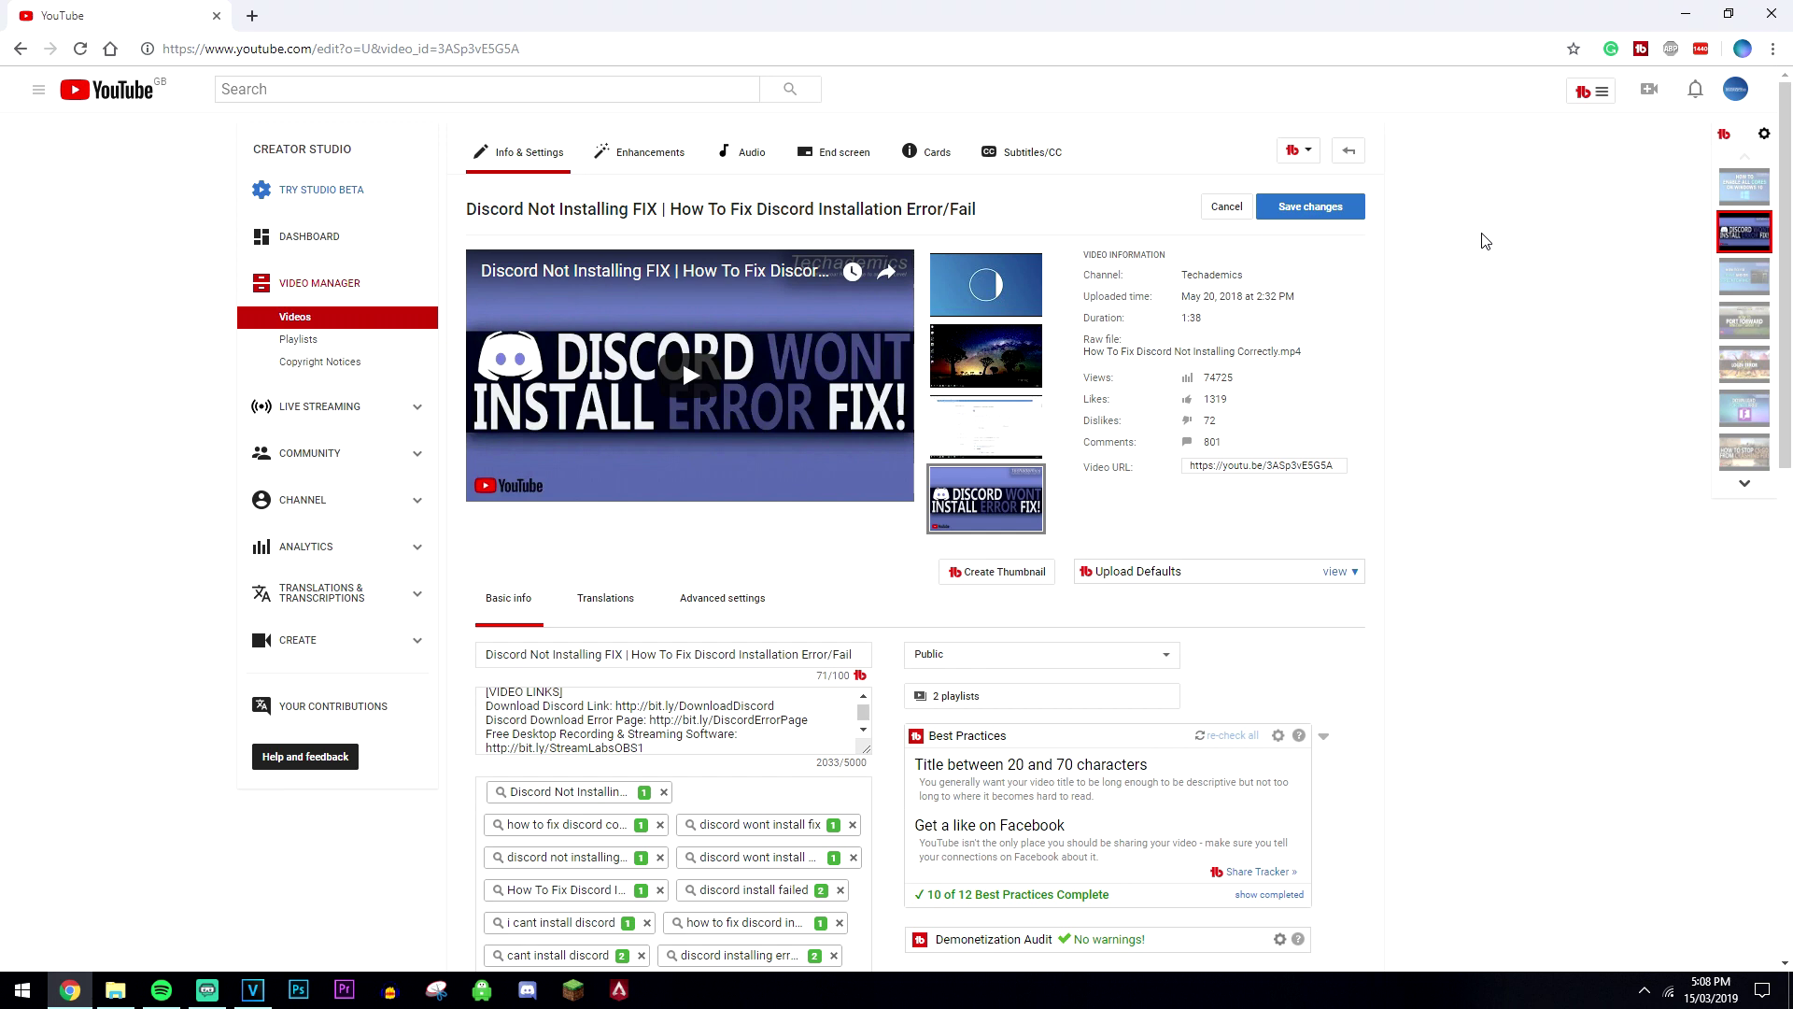
Step: Scroll down the Discord video's edit page to its TubeBuddy-annotated tag list
scroll(1479, 240, down, 3)
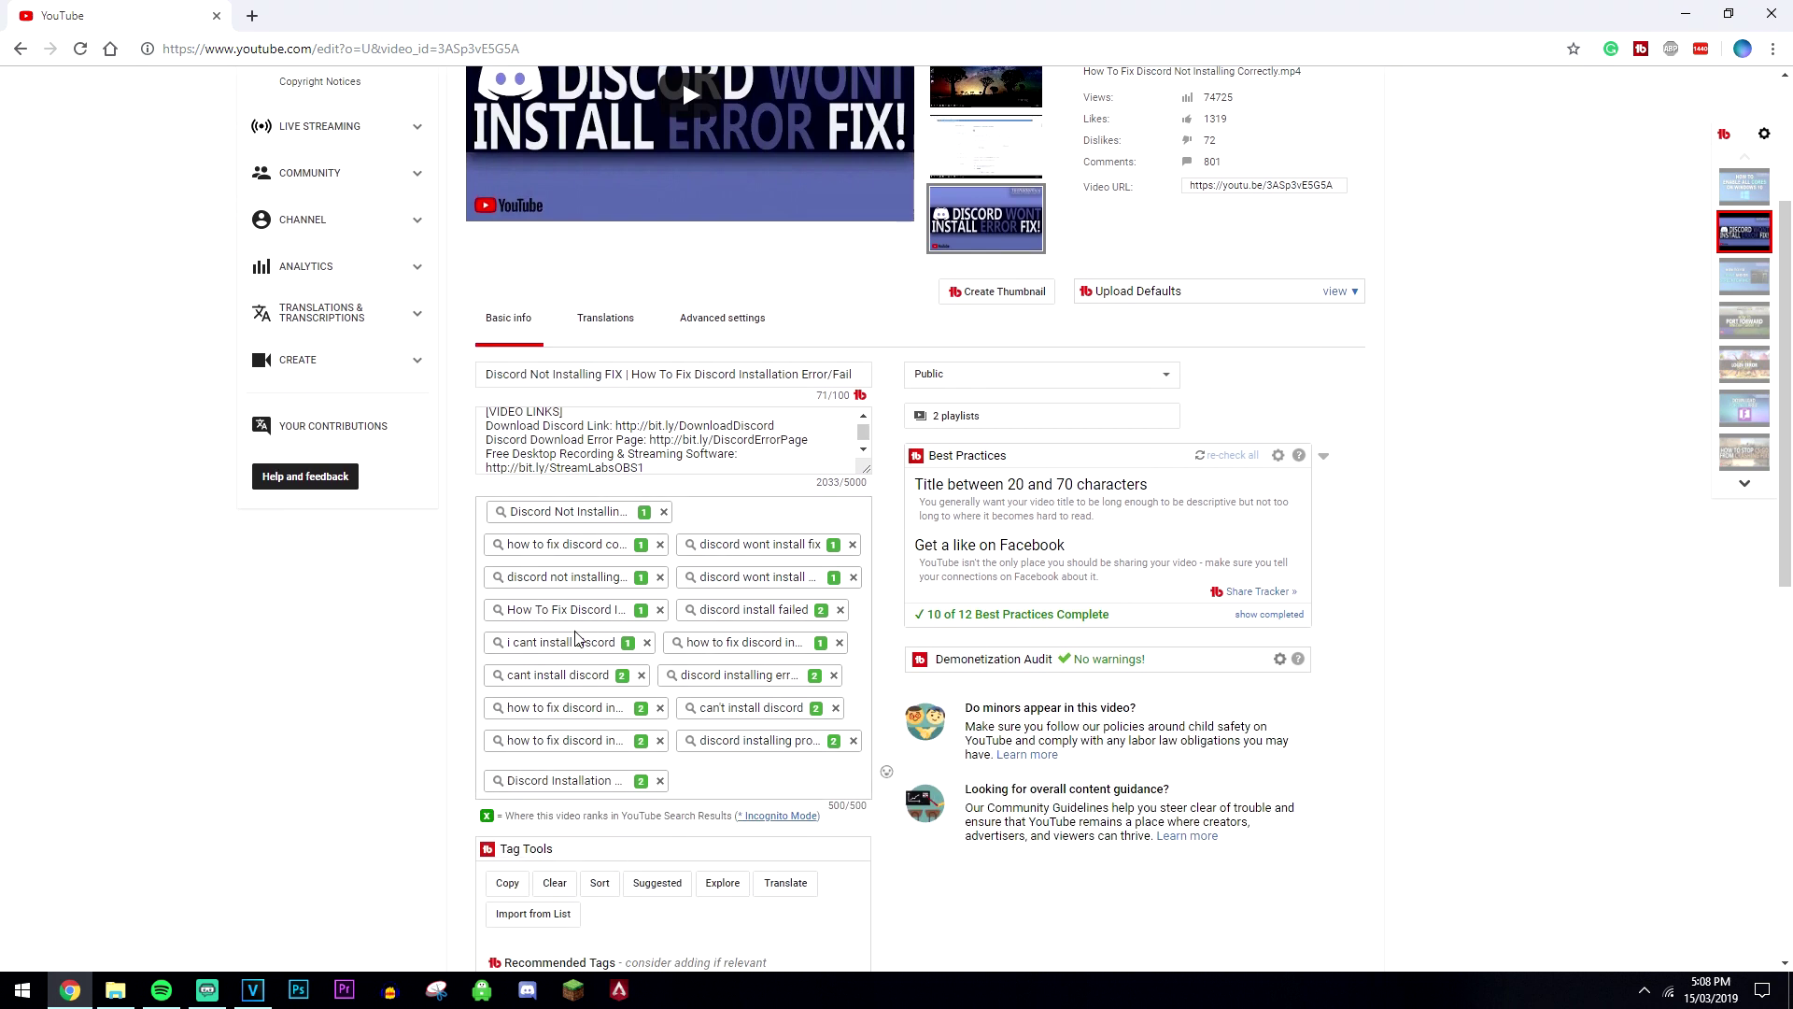
click(572, 513)
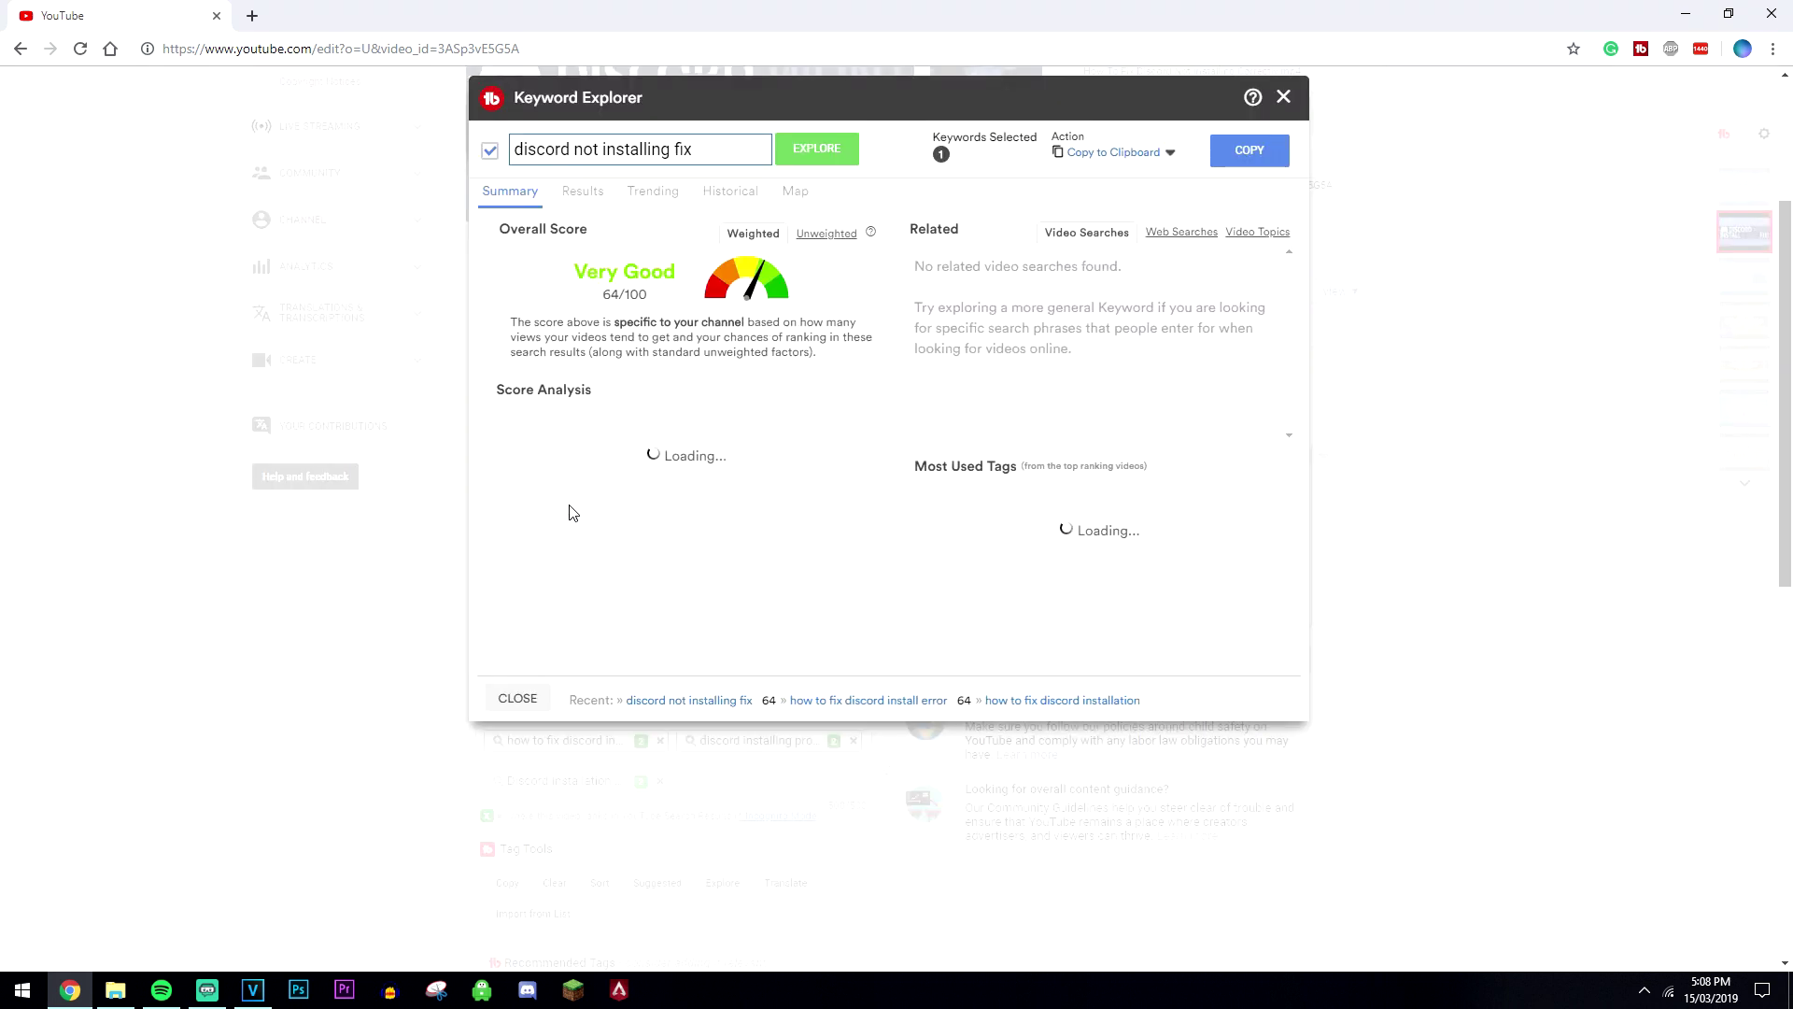
click(1283, 97)
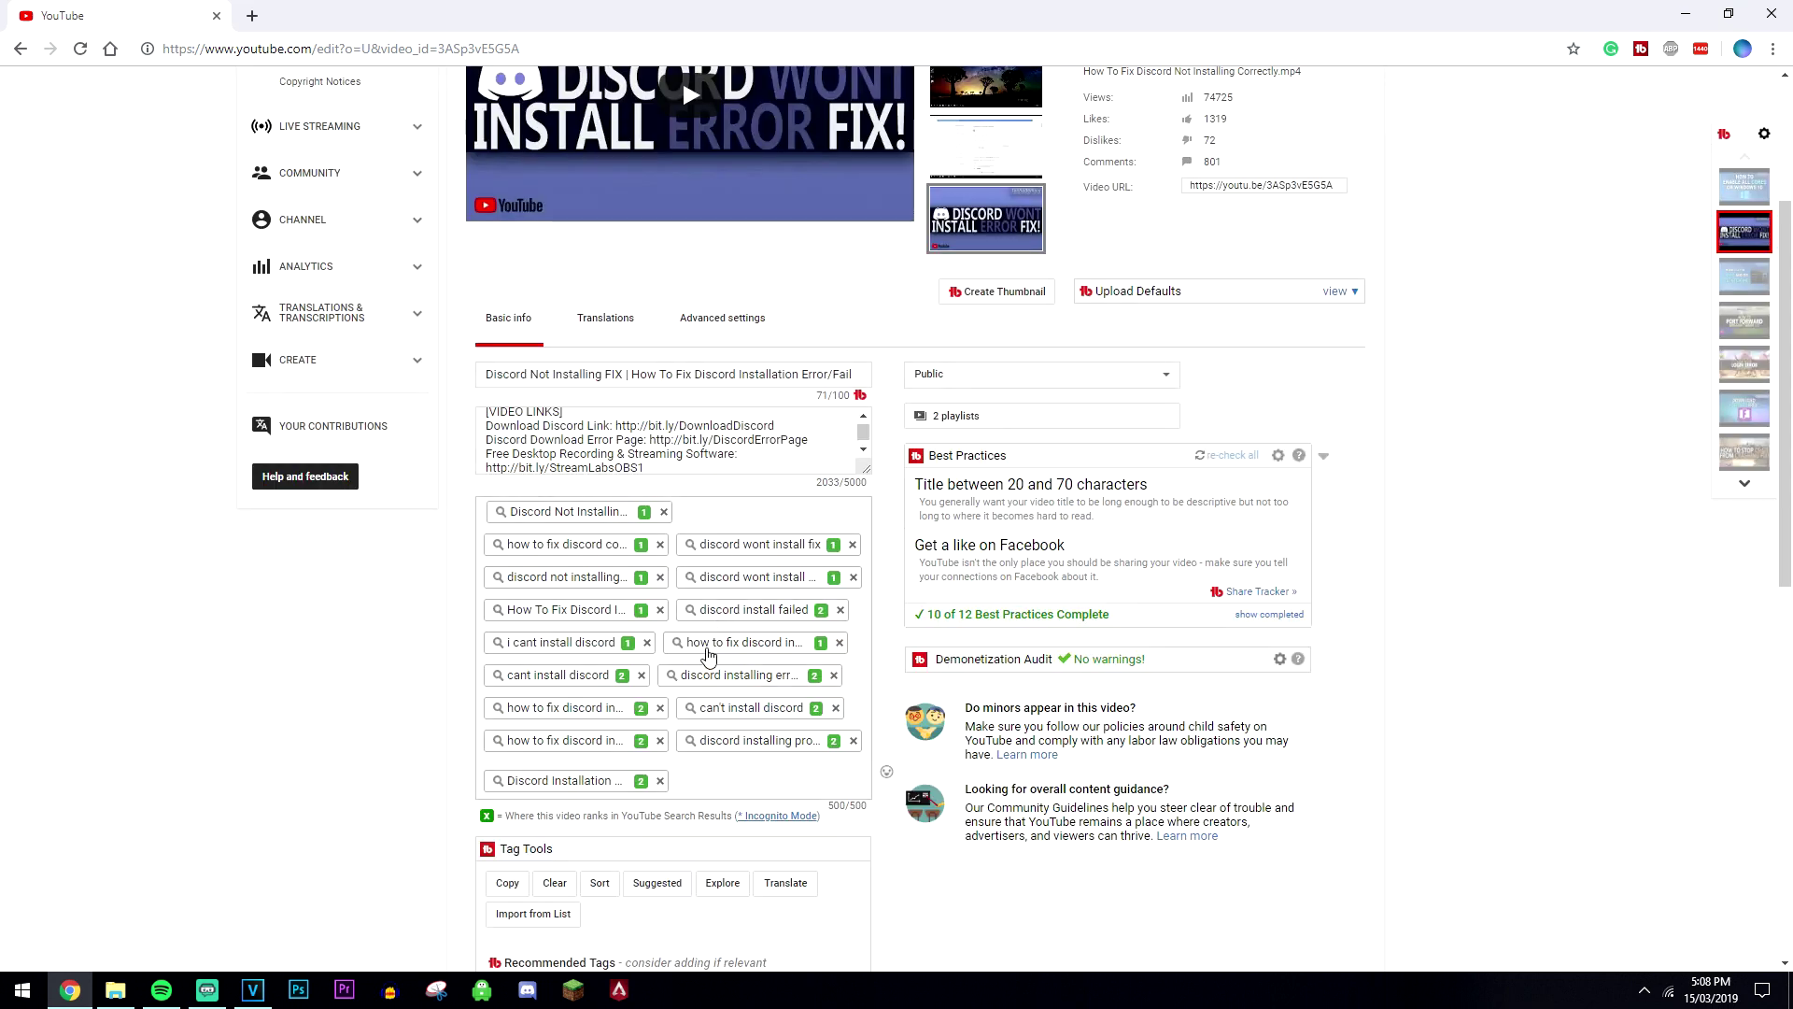
click(708, 643)
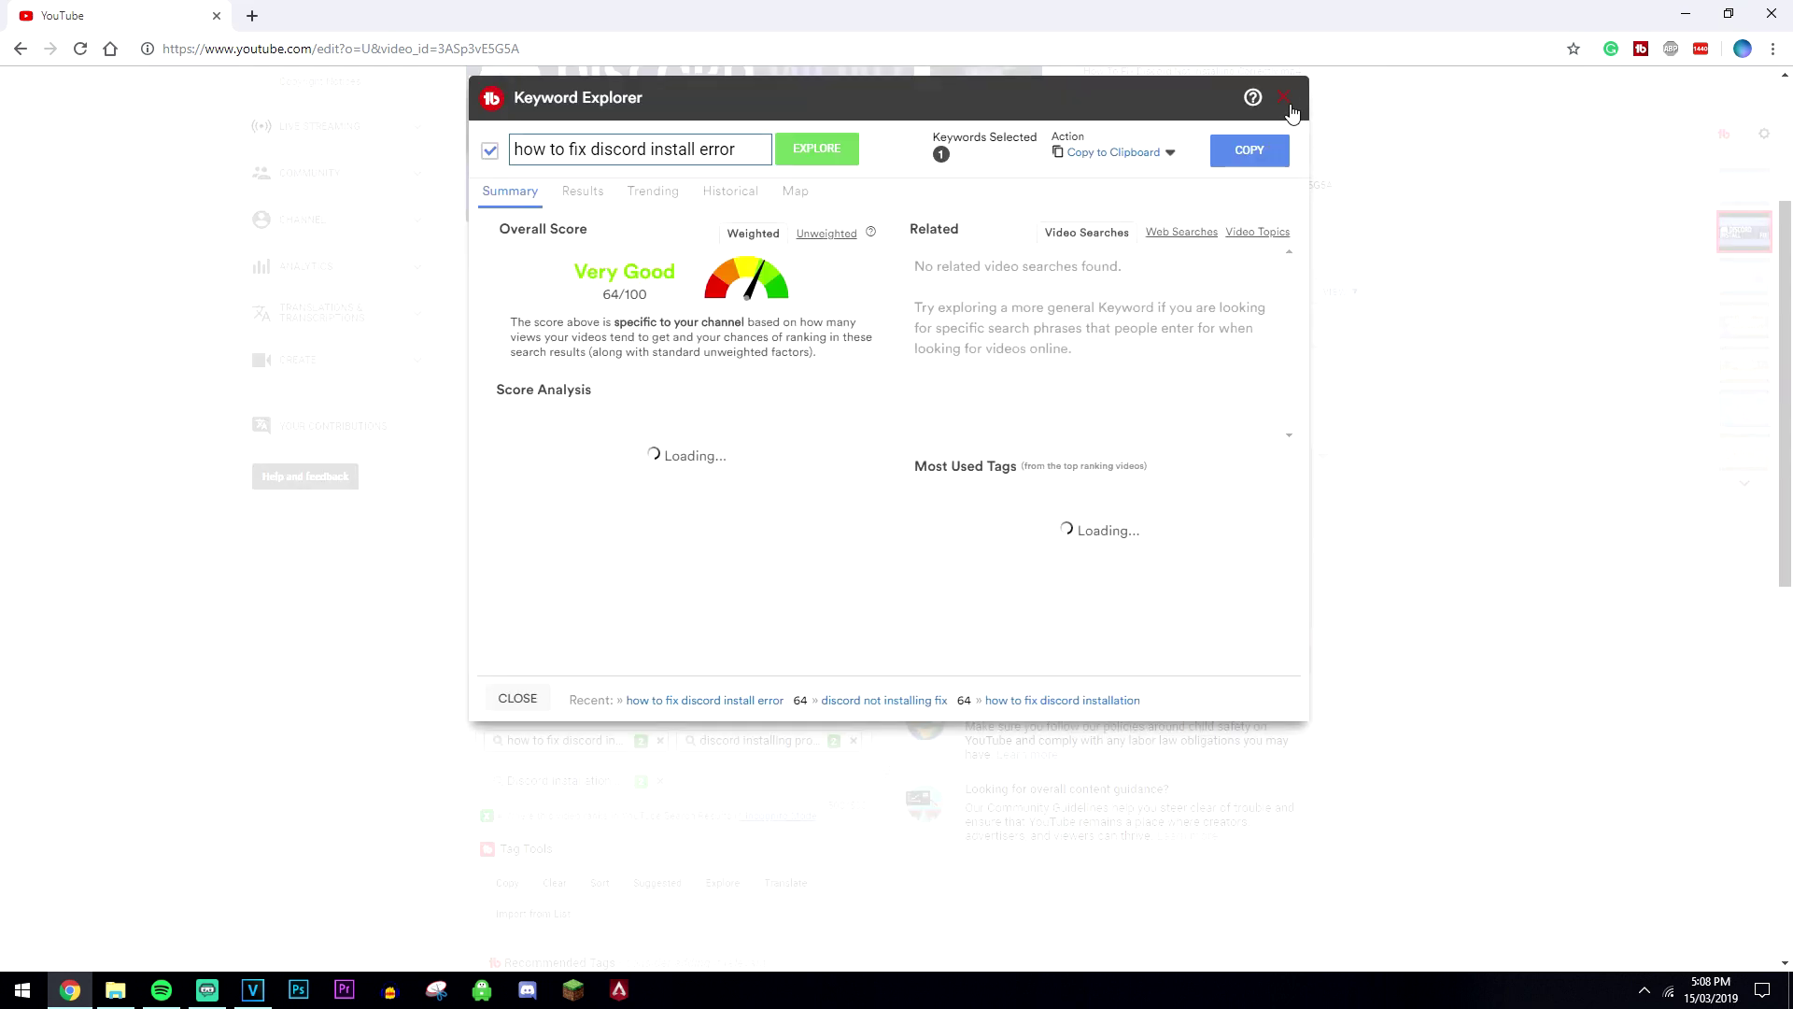
click(1283, 97)
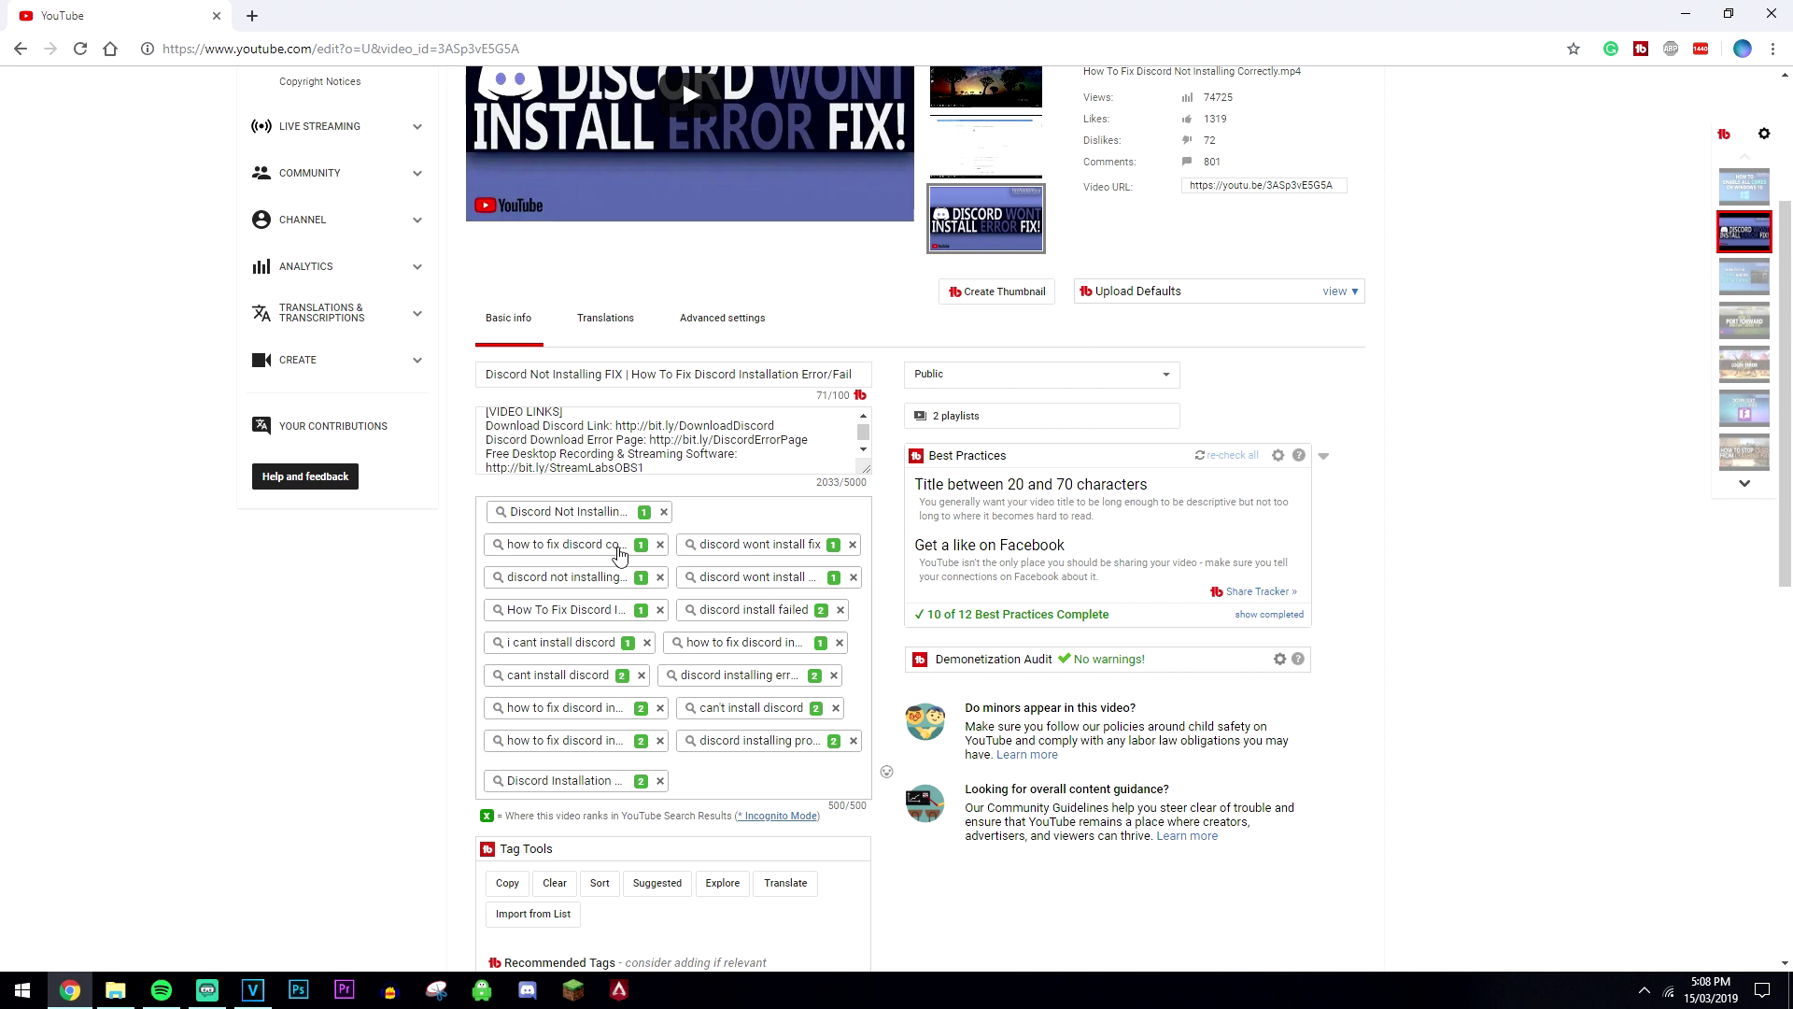
scroll(351, 616, down, 5)
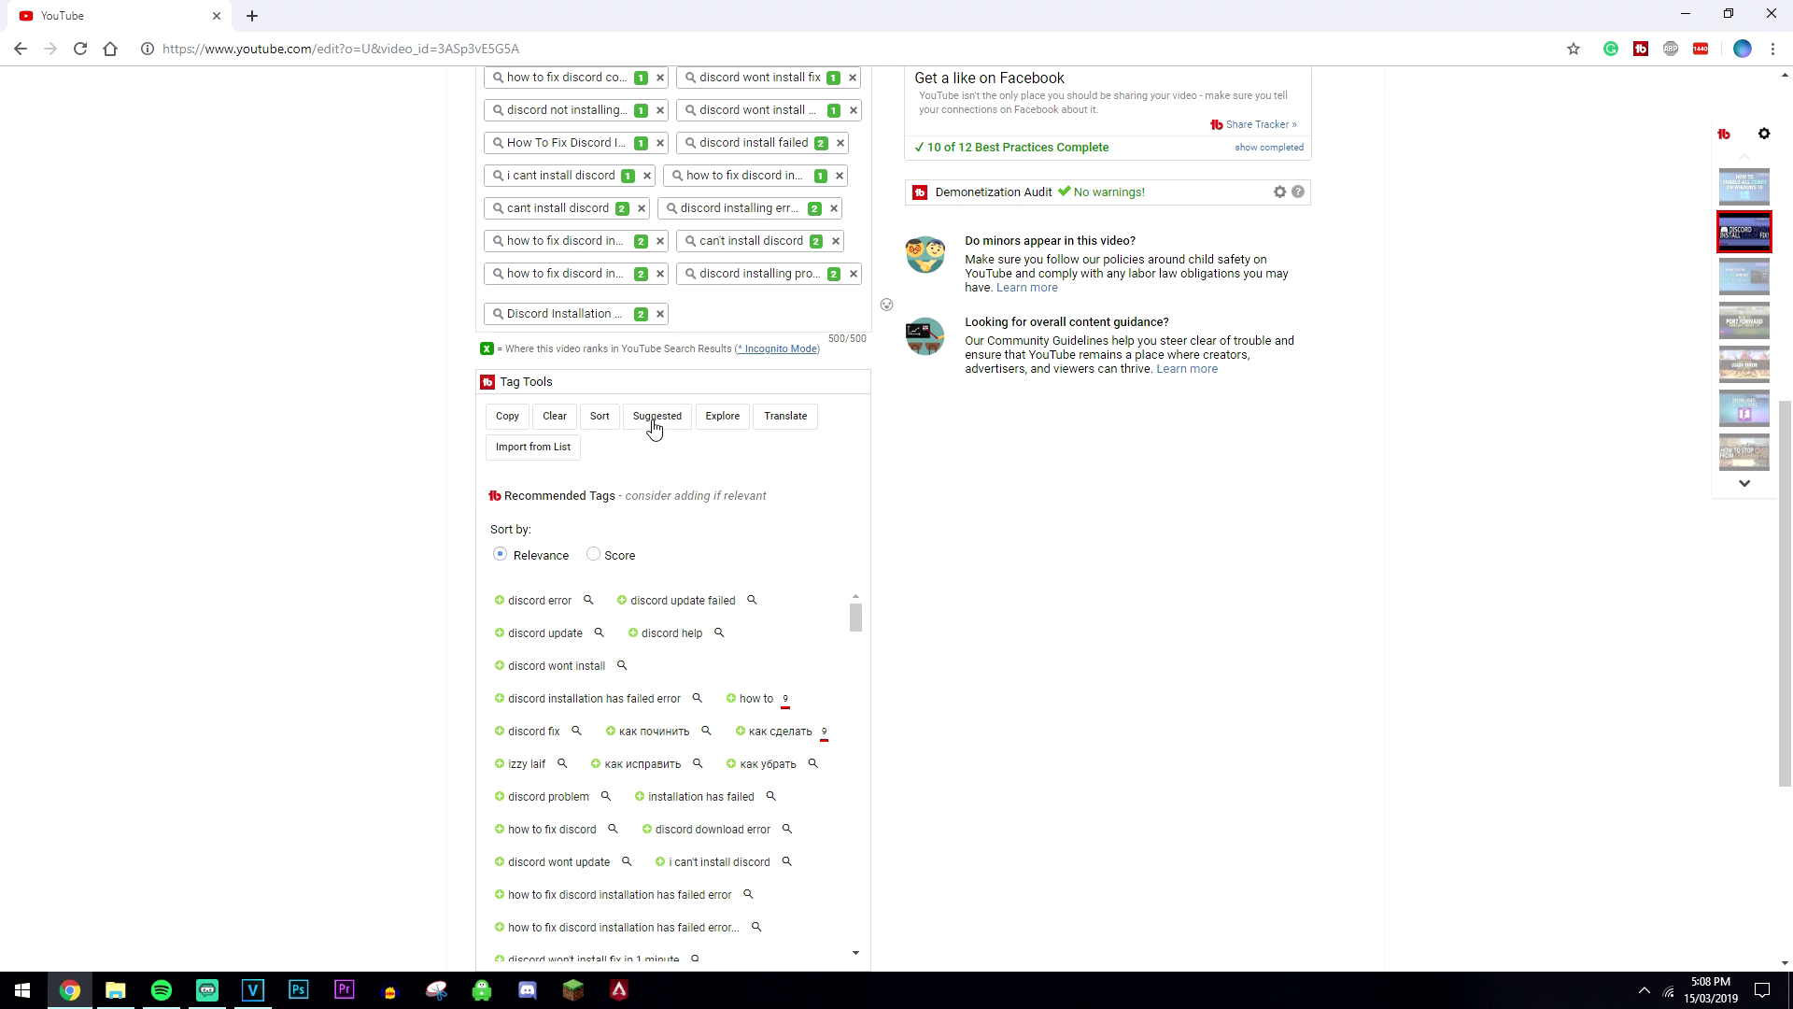
Step: Switch the Recommended Tags list under Tag Tools from Relevance to Score sorting
scroll(311, 455, down, 1)
scroll(311, 455, down, 1)
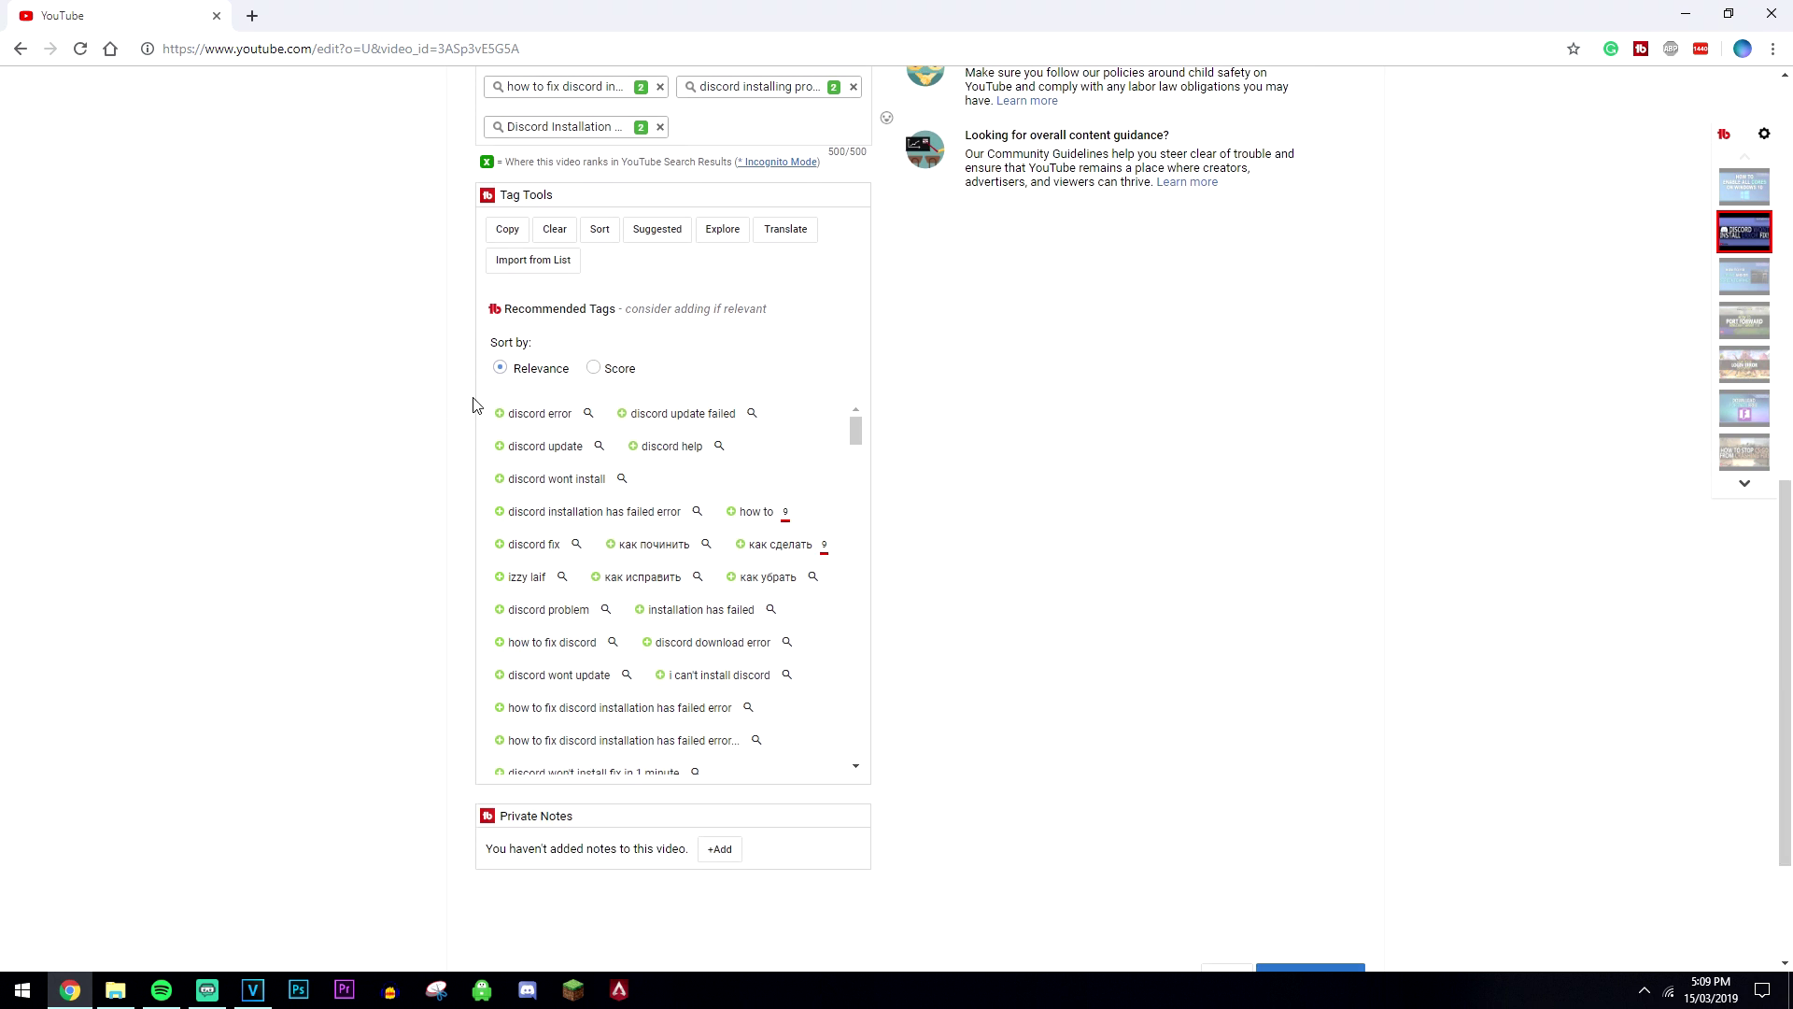
scroll(665, 568, down, 6)
scroll(667, 573, up, 5)
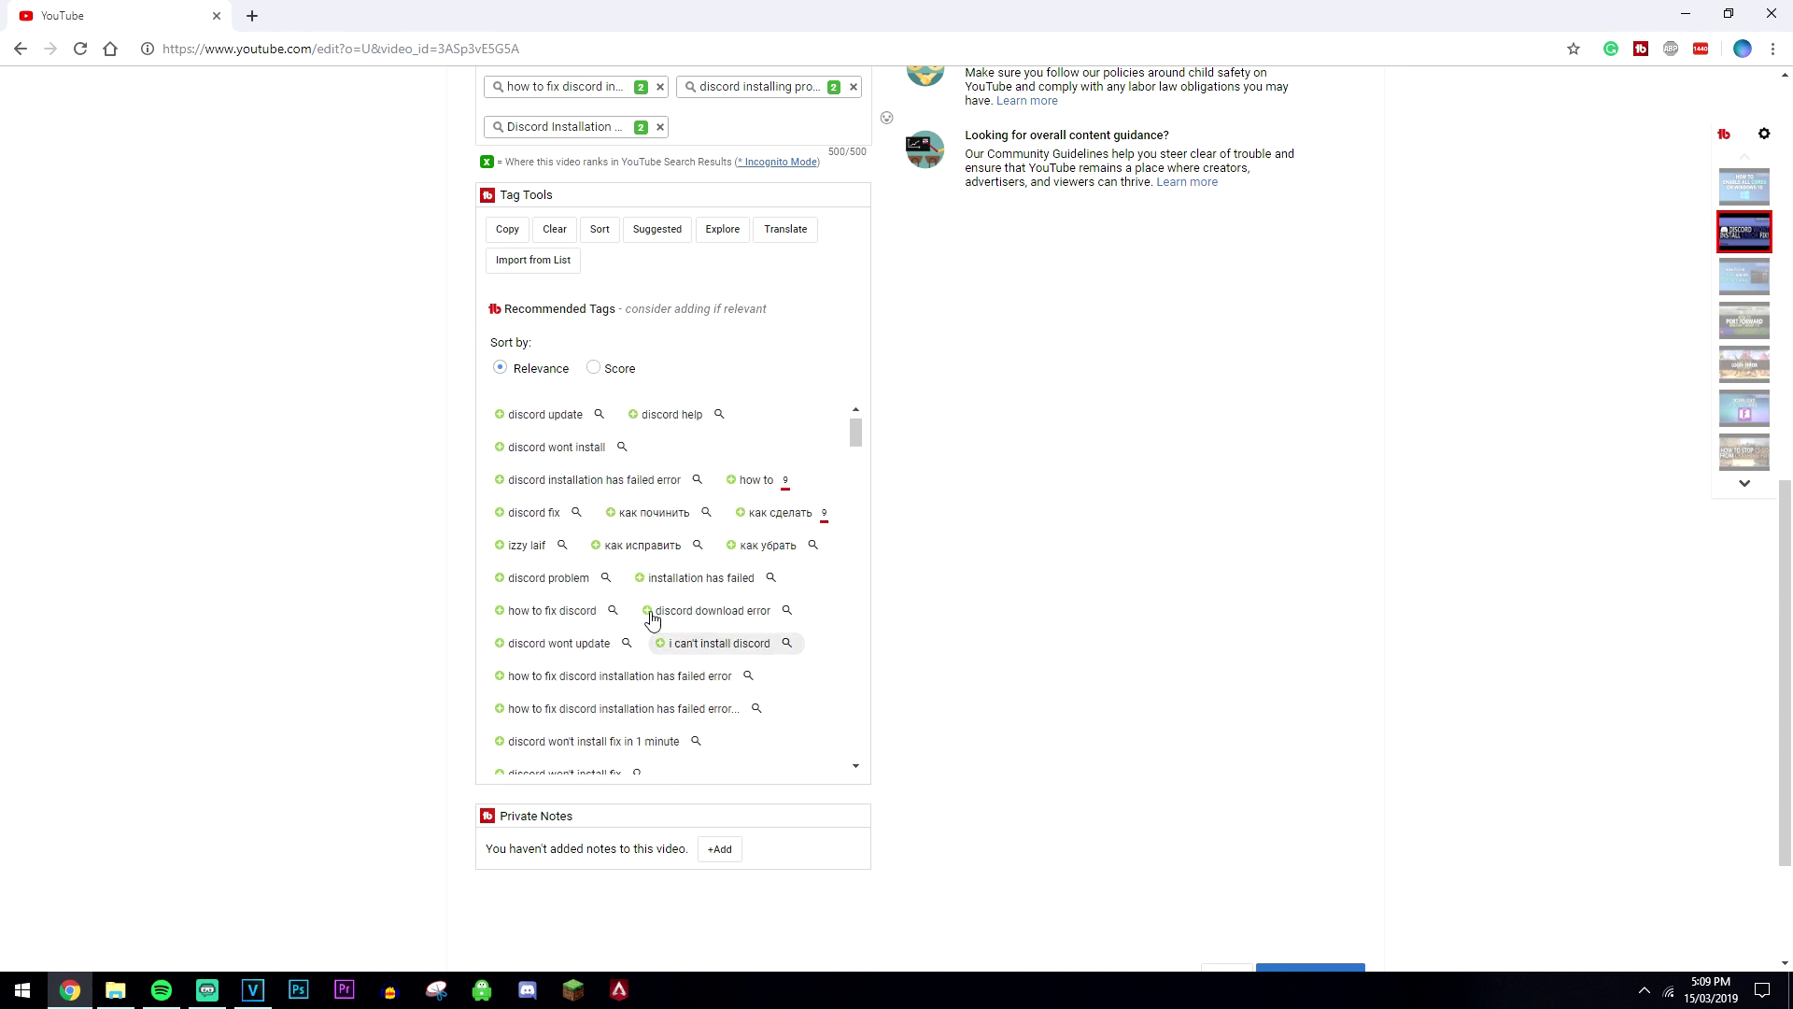
click(594, 368)
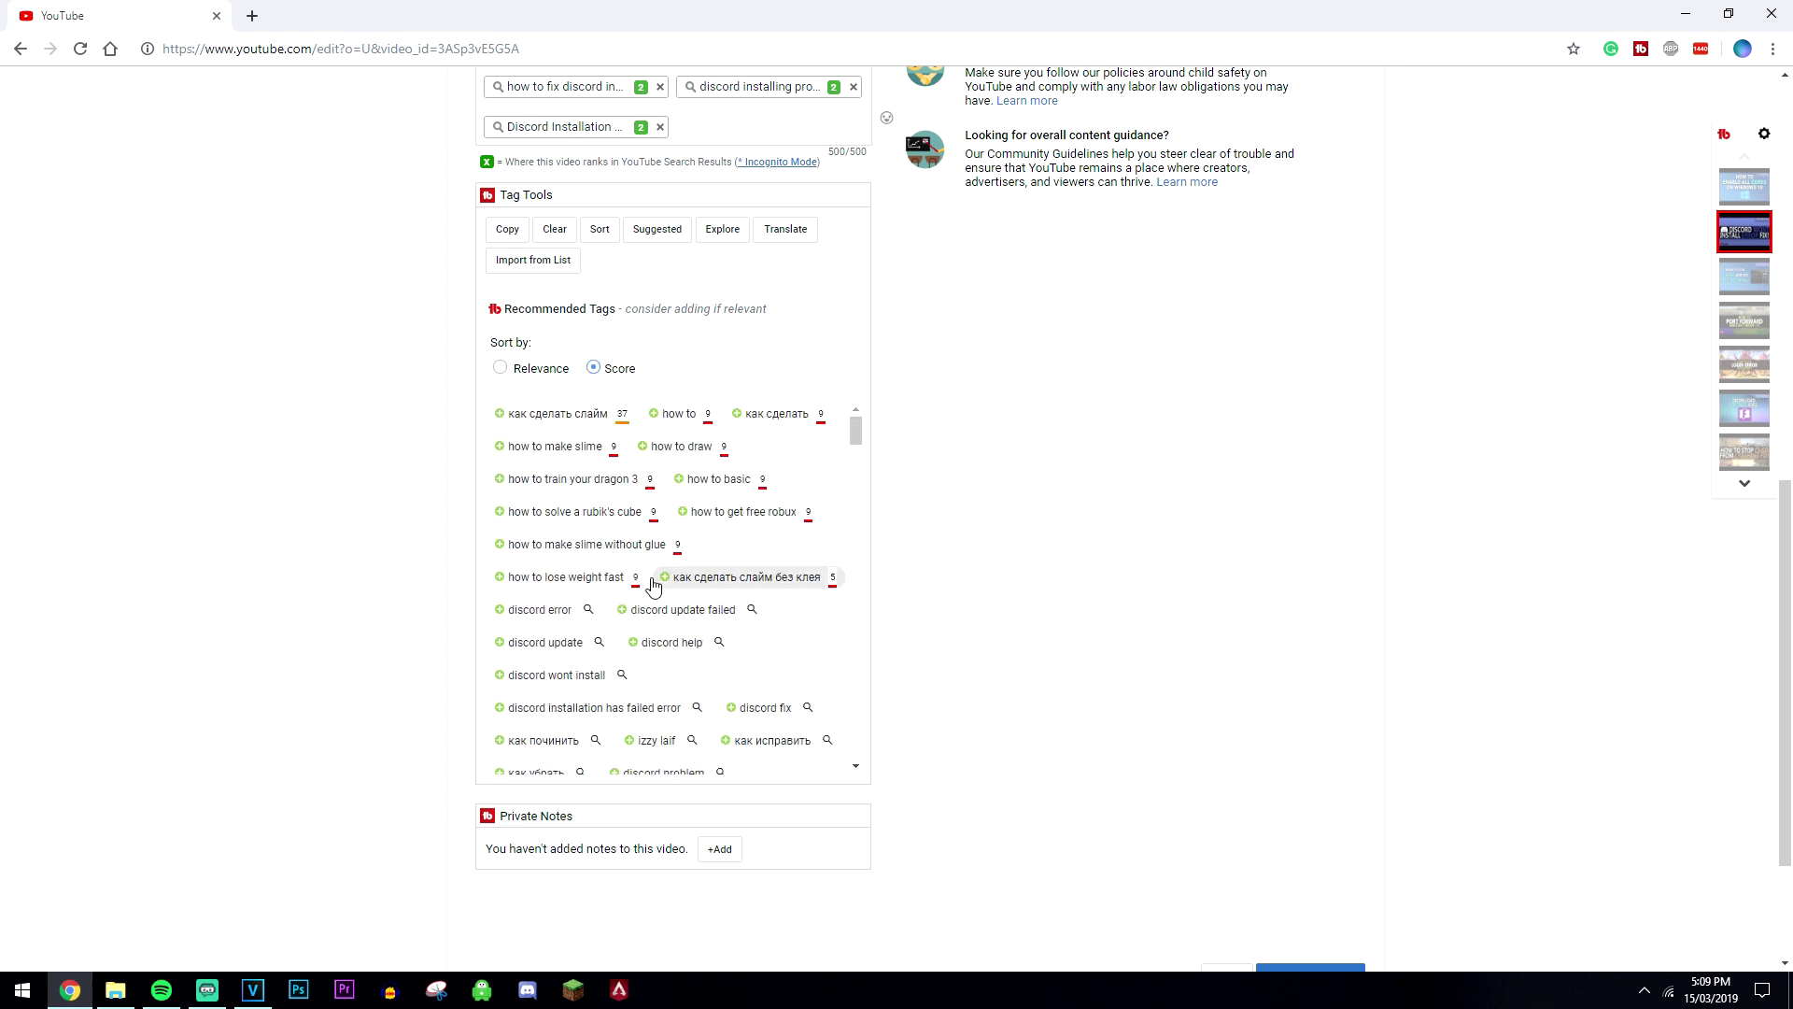
scroll(577, 576, down, 5)
scroll(581, 579, down, 5)
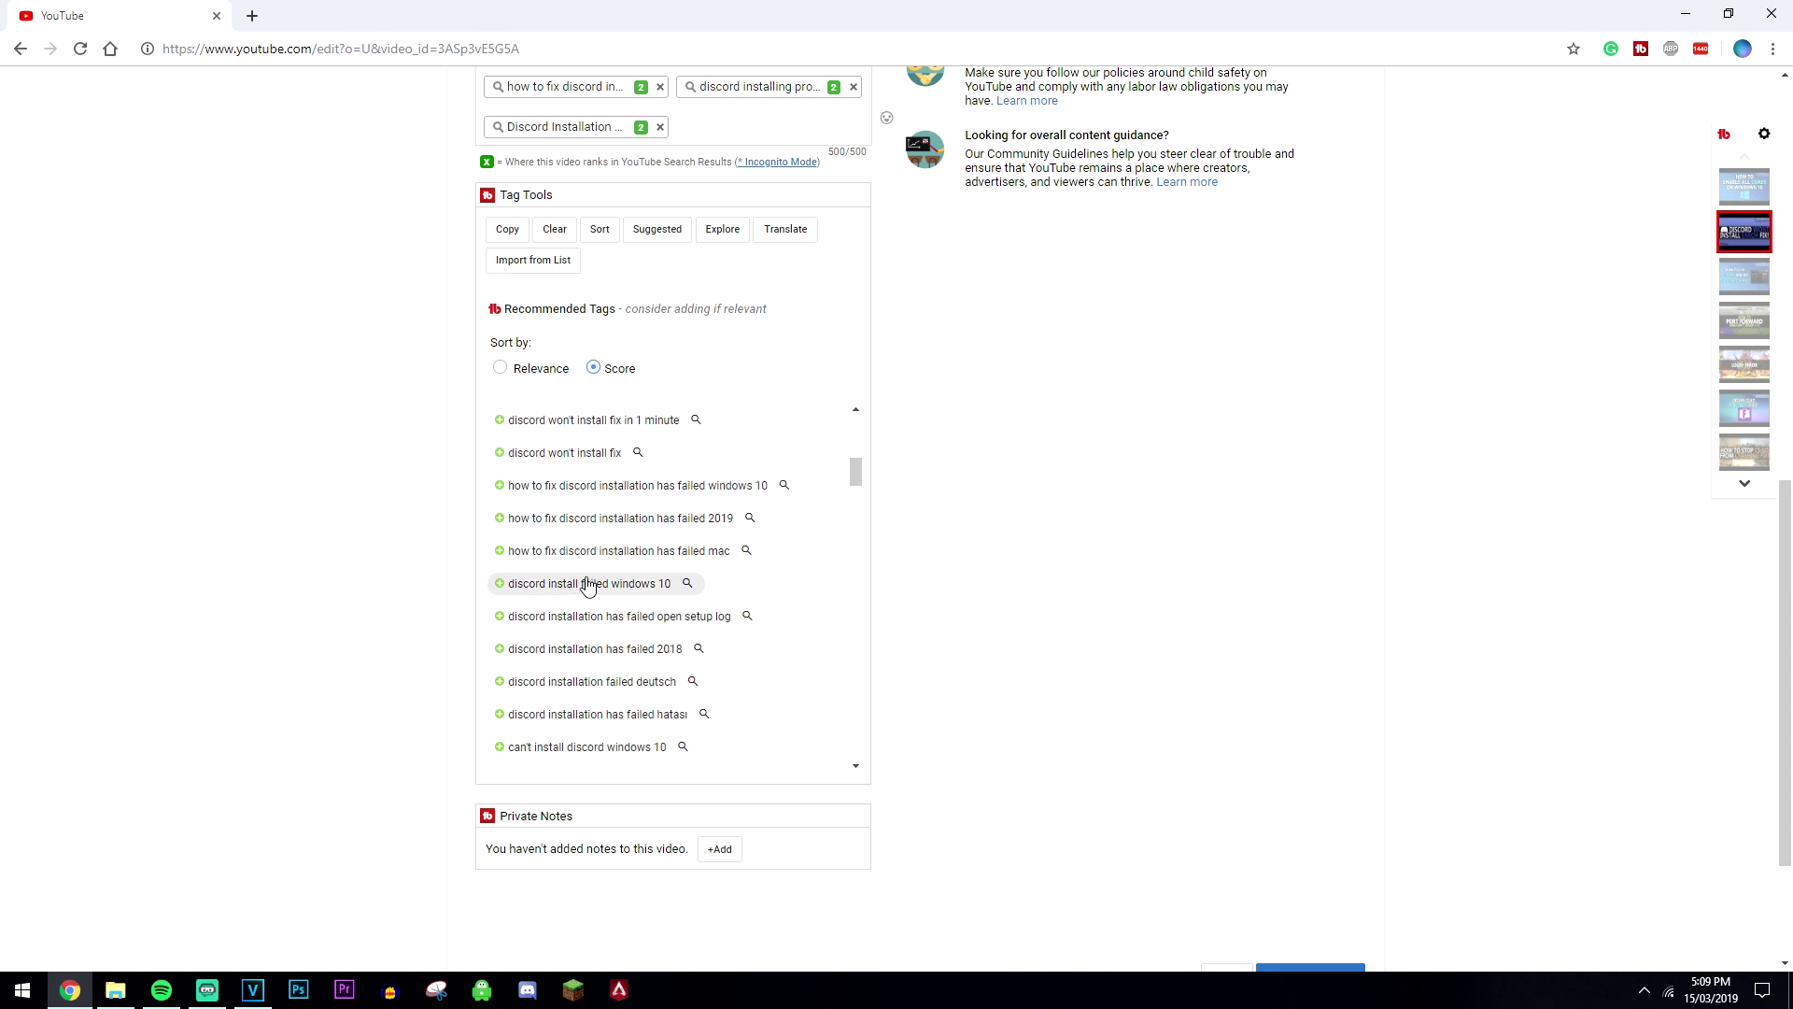